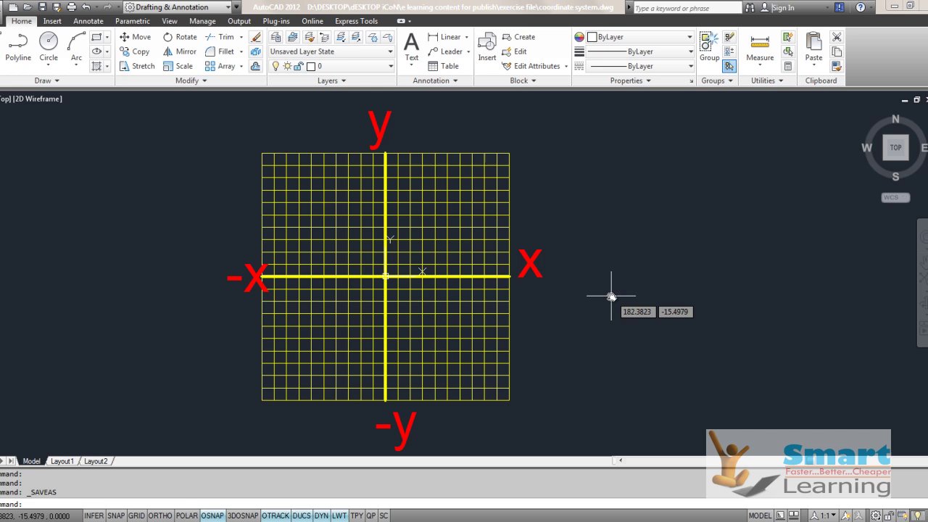
Step: Start a line with L and fix its first point where the yellow axes cross
{"action": "scroll", "coordinate": [384, 272], "scroll_direction": "up", "scroll_amount": 3}
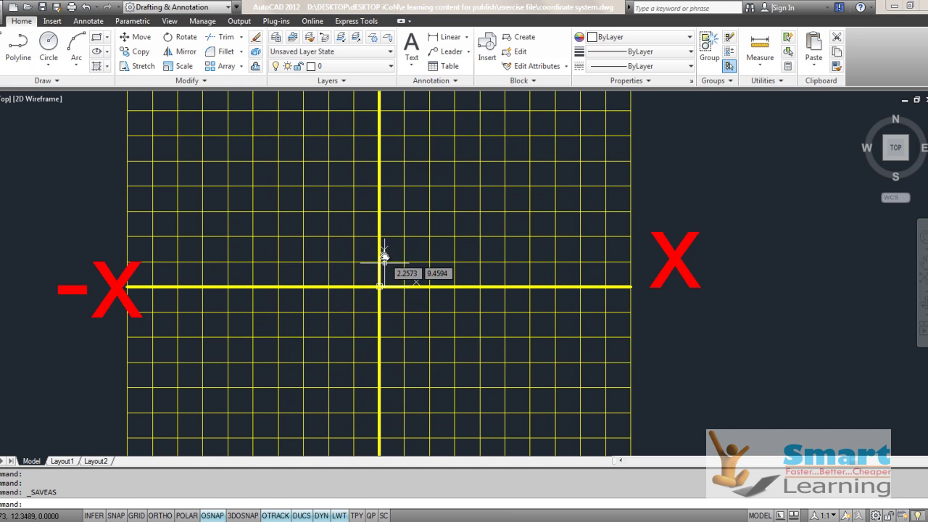
{"action": "scroll", "coordinate": [390, 263], "scroll_direction": "down", "scroll_amount": 4}
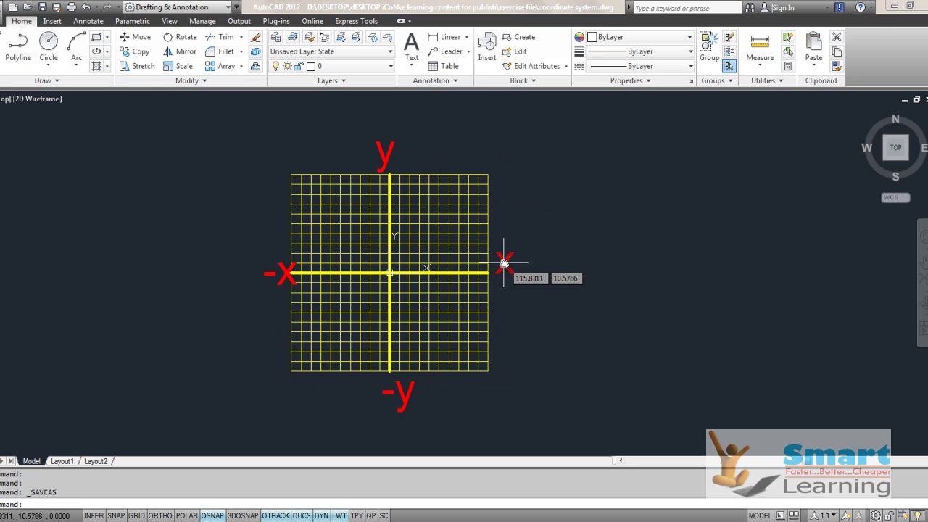
{"action": "scroll", "coordinate": [505, 263], "scroll_direction": "up", "scroll_amount": 2}
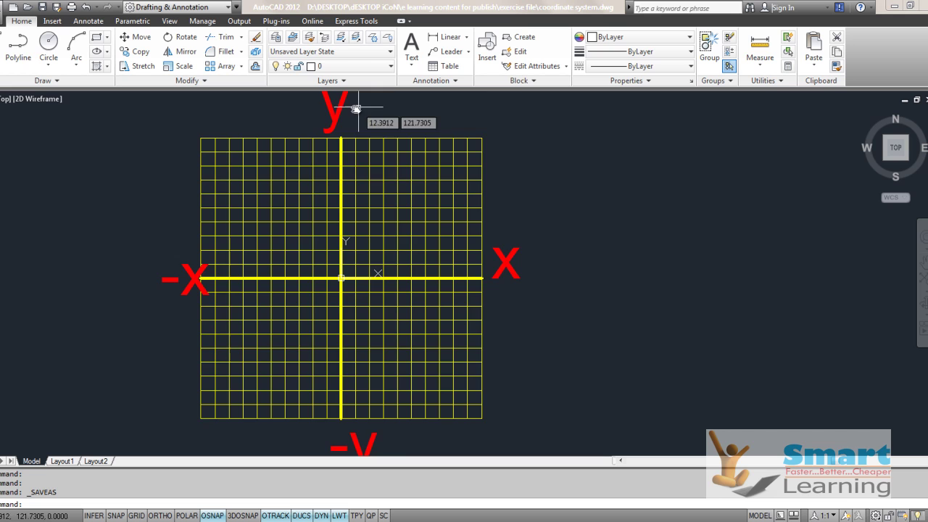
{"action": "scroll", "coordinate": [353, 280], "scroll_direction": "down", "scroll_amount": 2}
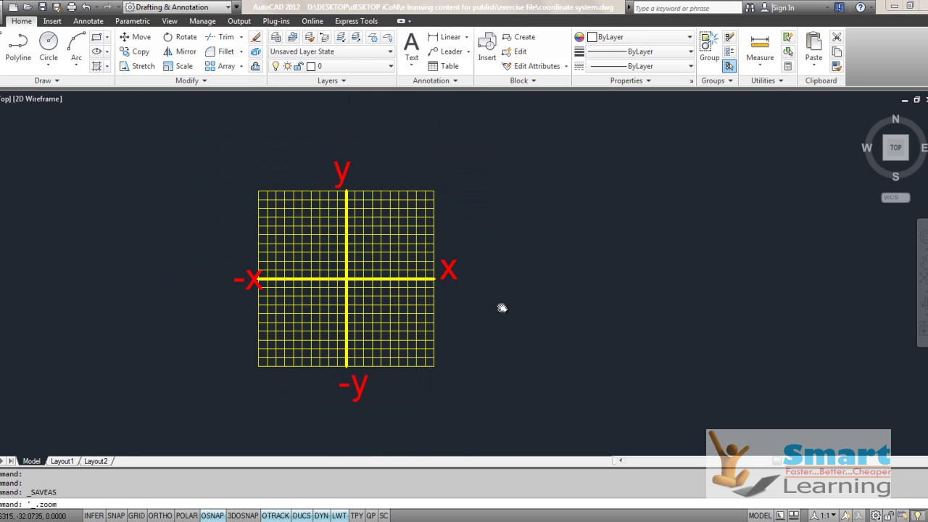
{"action": "scroll", "coordinate": [501, 309], "scroll_direction": "up", "scroll_amount": 2}
{"action": "middle_click", "coordinate": [471, 279]}
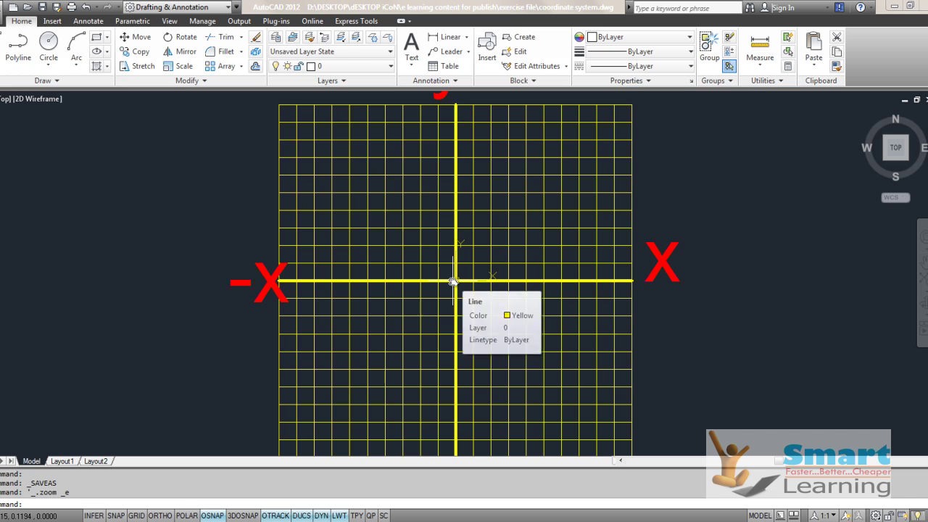
{"action": "middle_click_drag", "start_coordinate": [472, 277], "coordinate": [393, 300]}
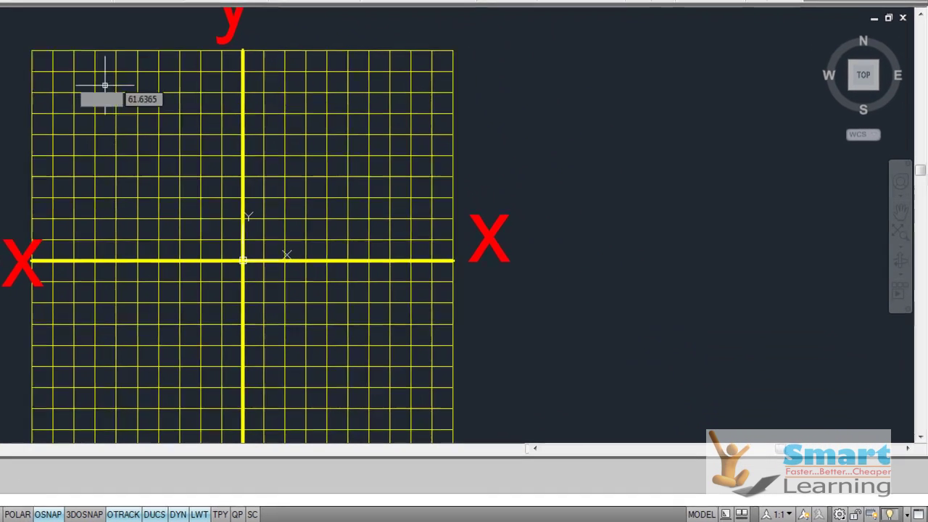
{"action": "type", "text": "l"}
{"action": "key", "text": "Return"}
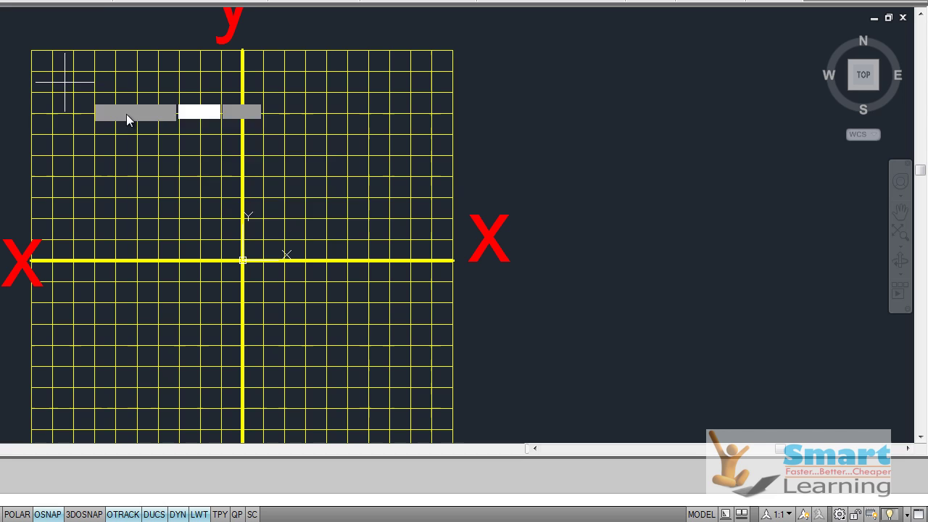
{"action": "left_click", "coordinate": [243, 261]}
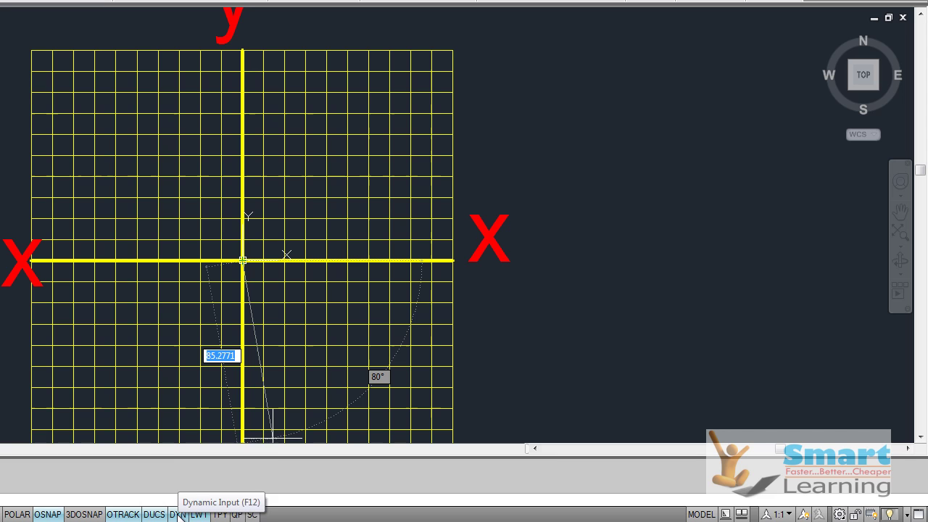
Step: Try Polar pointer input format, then keep Cartesian with relative coordinates and confirm
{"action": "right_click", "coordinate": [179, 514]}
{"action": "left_click", "coordinate": [218, 488]}
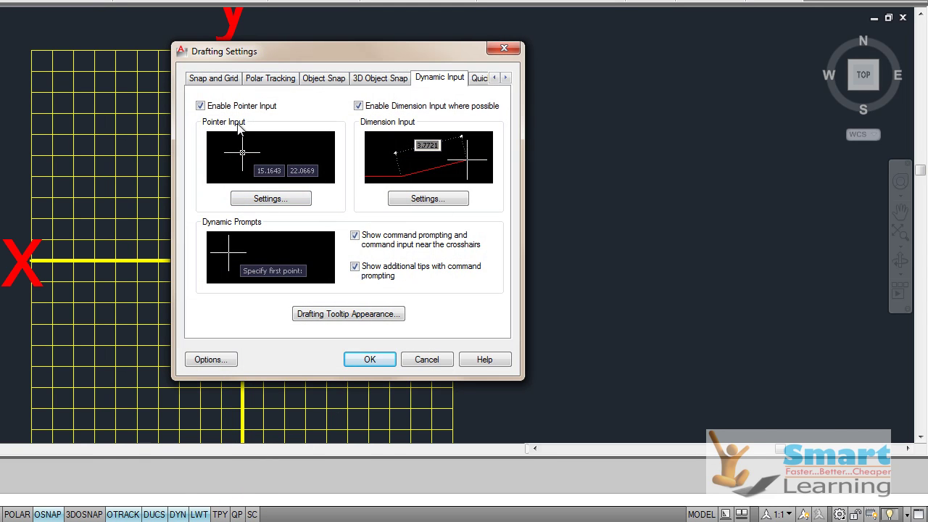
{"action": "left_click", "coordinate": [272, 202]}
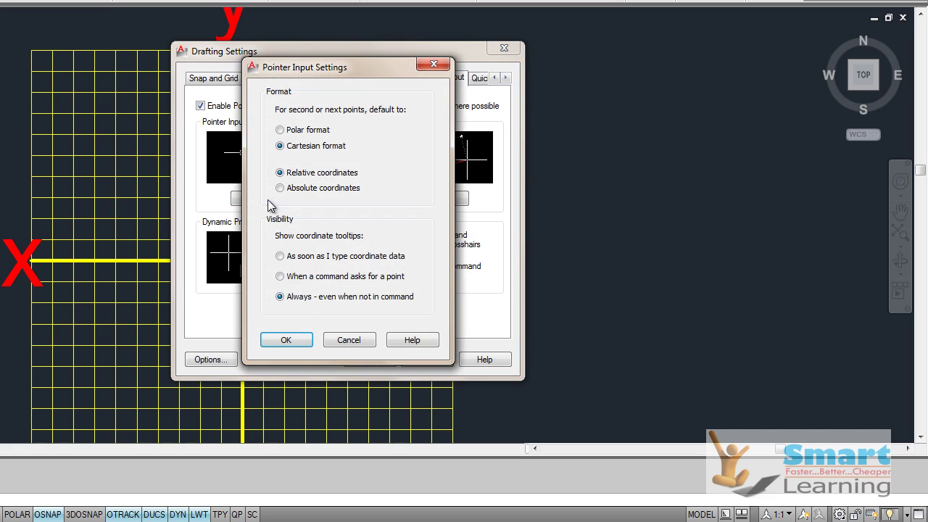
{"action": "left_click", "coordinate": [301, 133]}
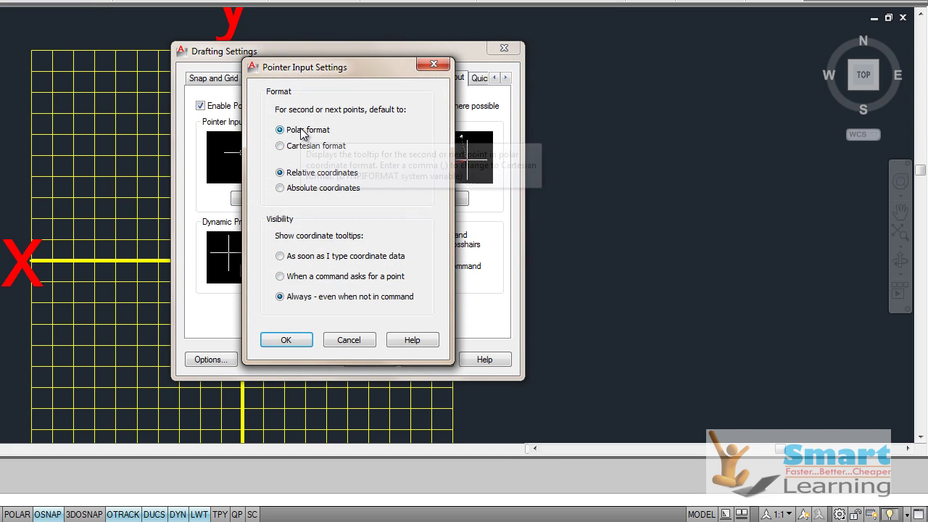
{"action": "left_click", "coordinate": [302, 149]}
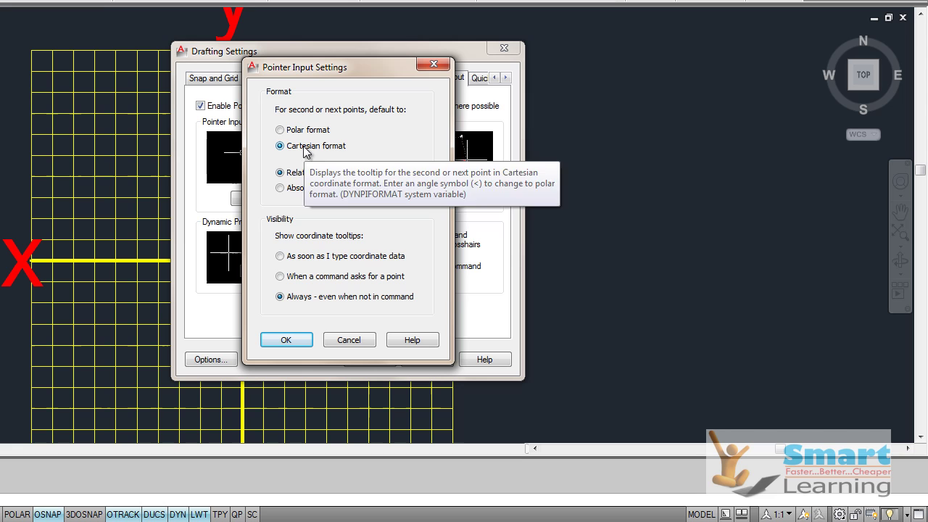
{"action": "left_click", "coordinate": [298, 341]}
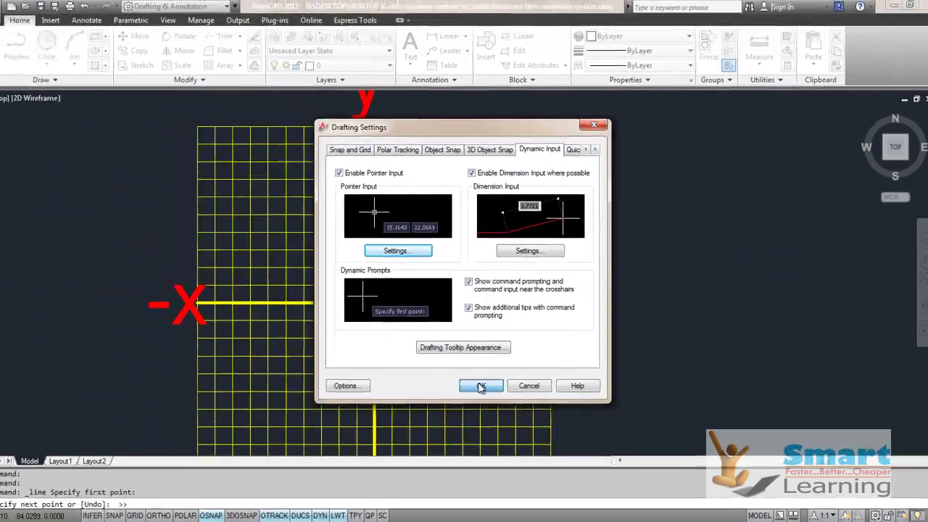
{"action": "left_click", "coordinate": [369, 361]}
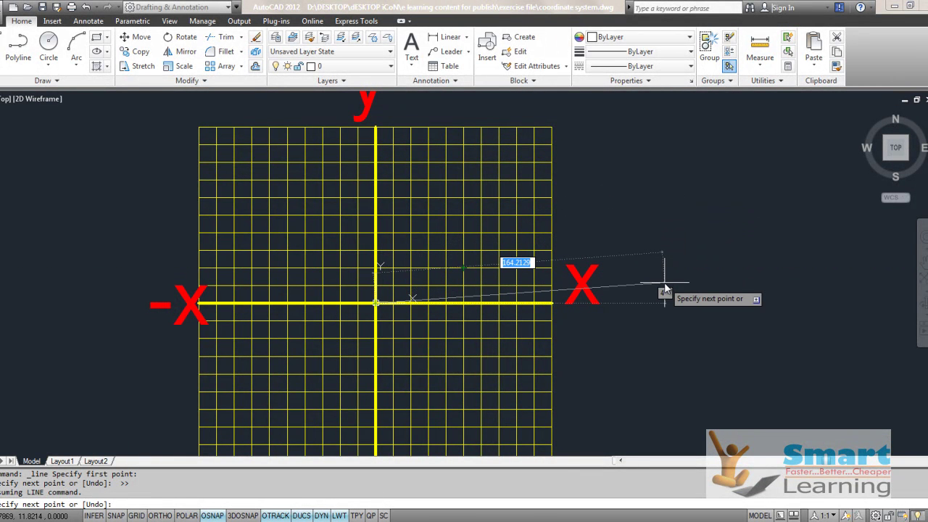
{"action": "key", "text": "comma"}
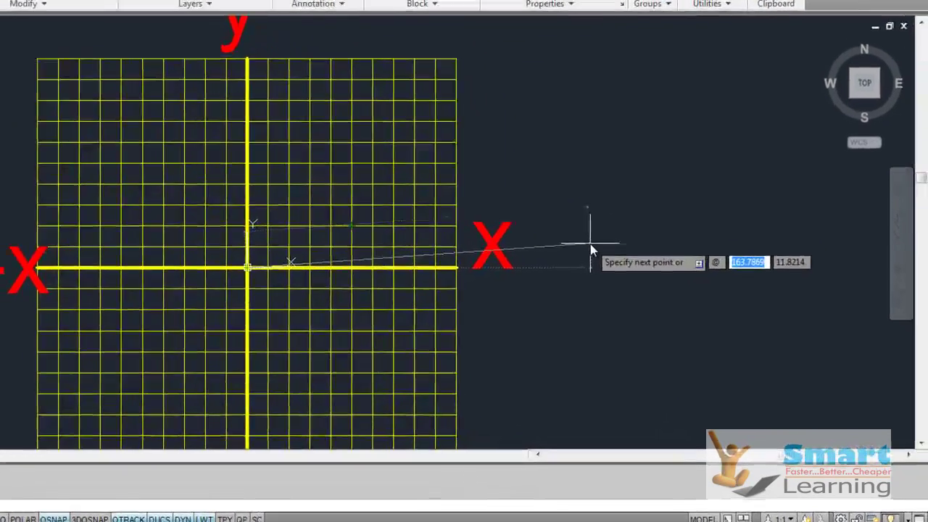
{"action": "type", "text": "1"}
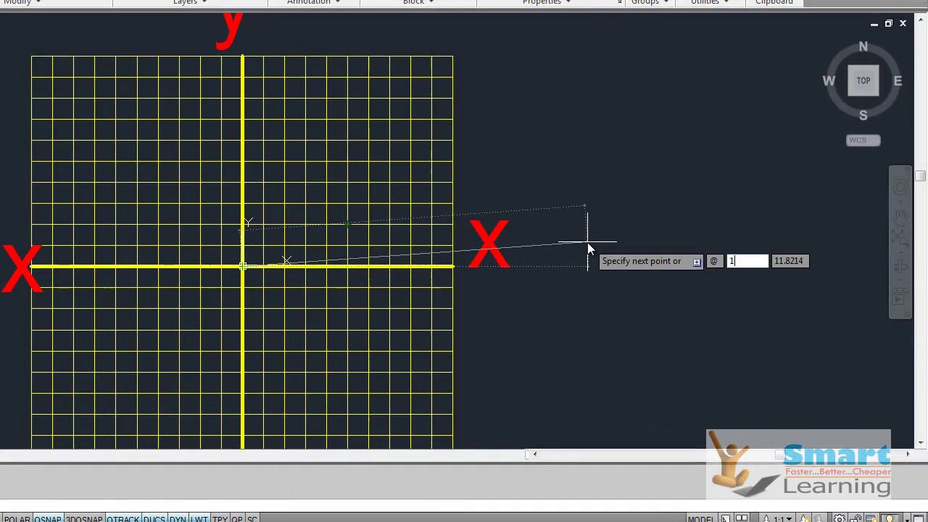
{"action": "type", "text": "5"}
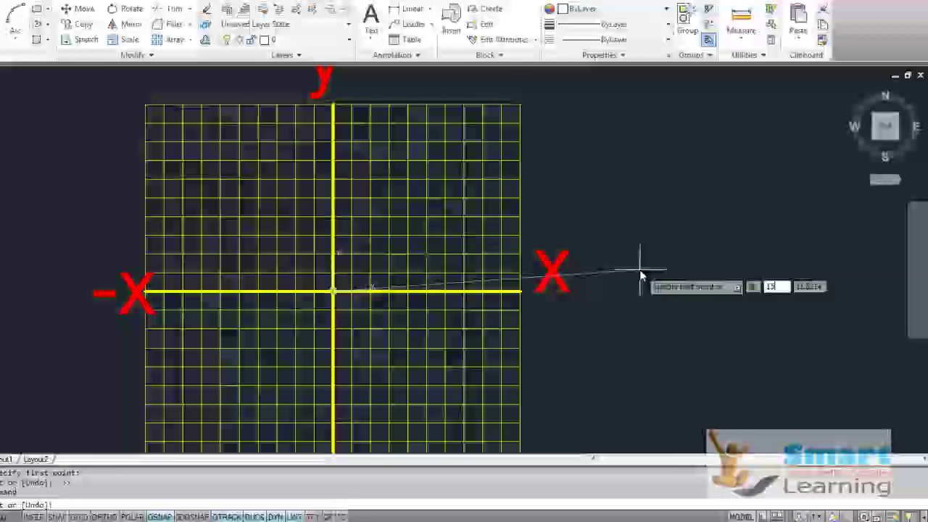
{"action": "key", "text": "Tab"}
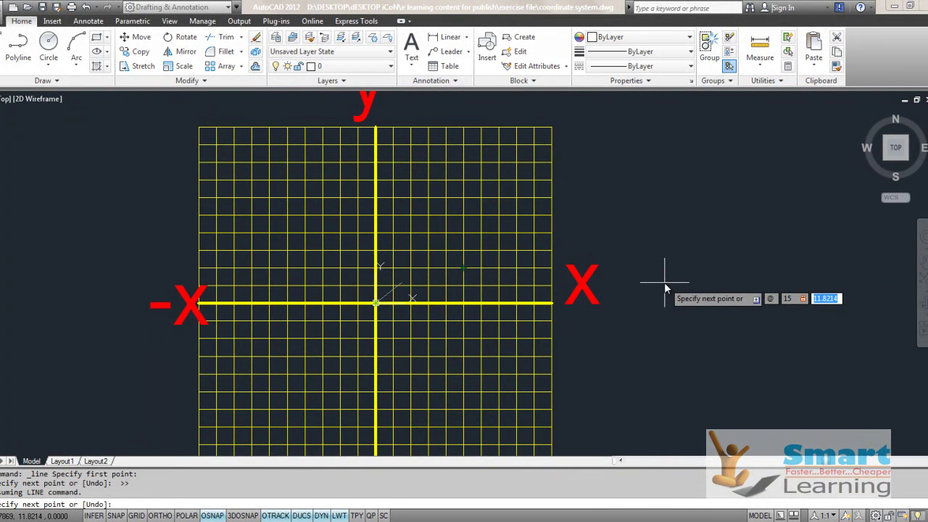
{"action": "type", "text": "5"}
{"action": "key", "text": "Return"}
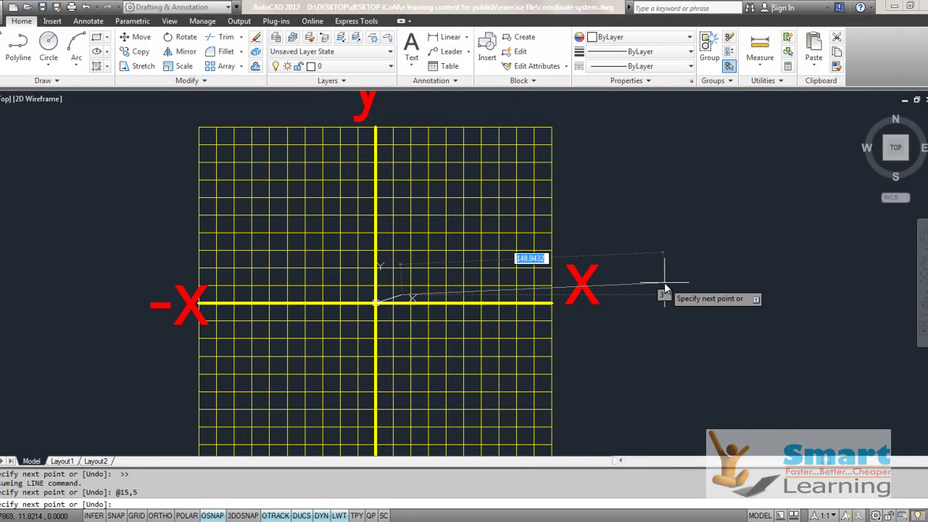
{"action": "key", "text": "Return"}
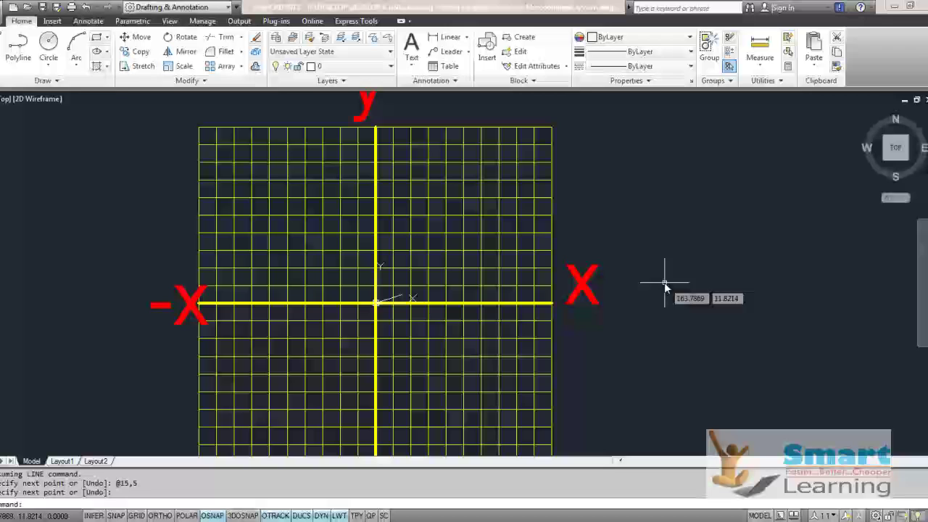
{"action": "scroll", "coordinate": [371, 304], "scroll_direction": "up", "scroll_amount": 5}
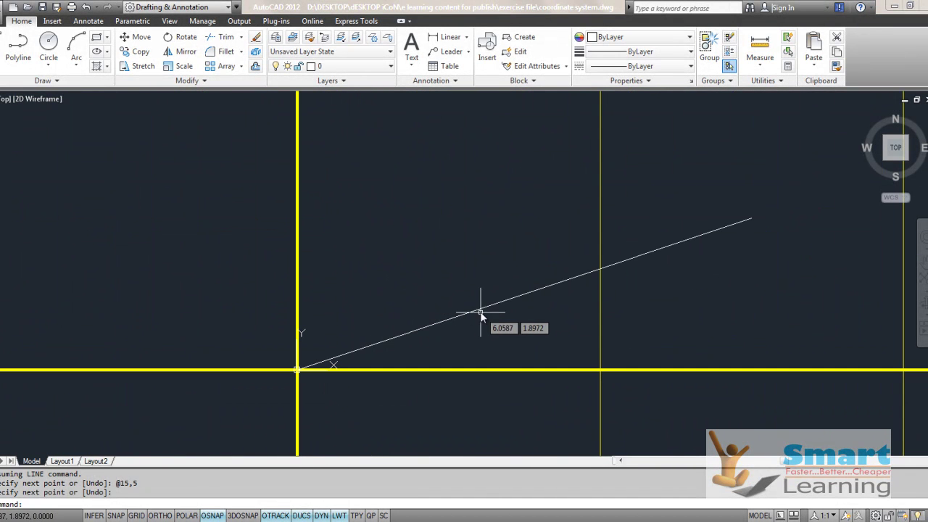
{"action": "scroll", "coordinate": [435, 289], "scroll_direction": "down", "scroll_amount": 2}
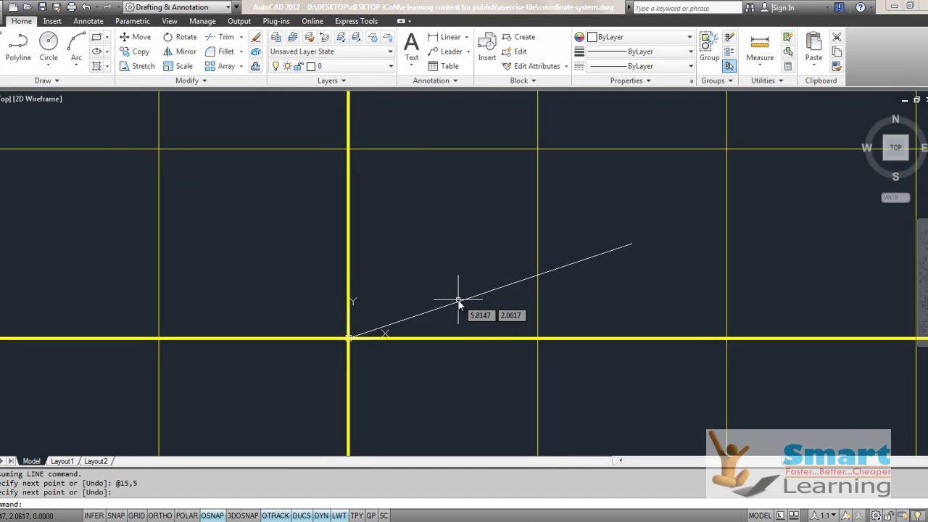
Step: Add an aligned 15,81 dimension above the sloped line
{"action": "left_click", "coordinate": [456, 300]}
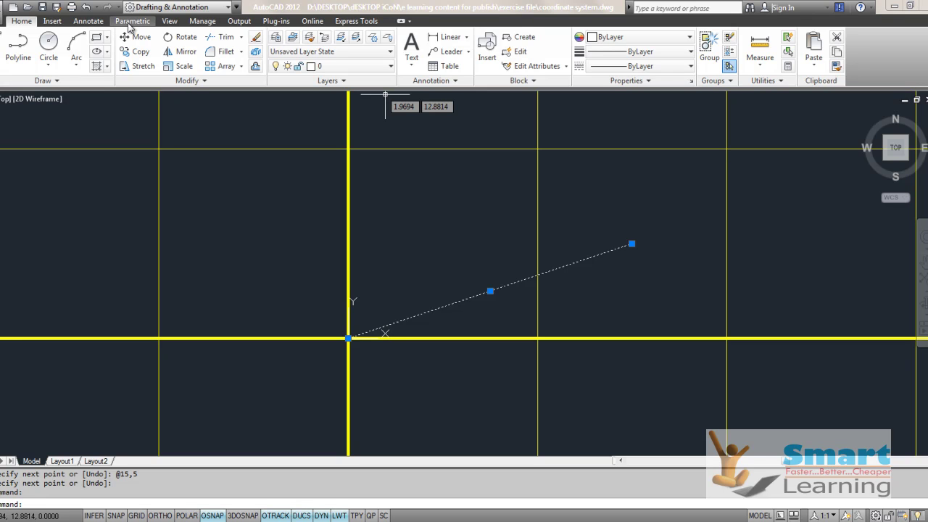
{"action": "left_click", "coordinate": [467, 37]}
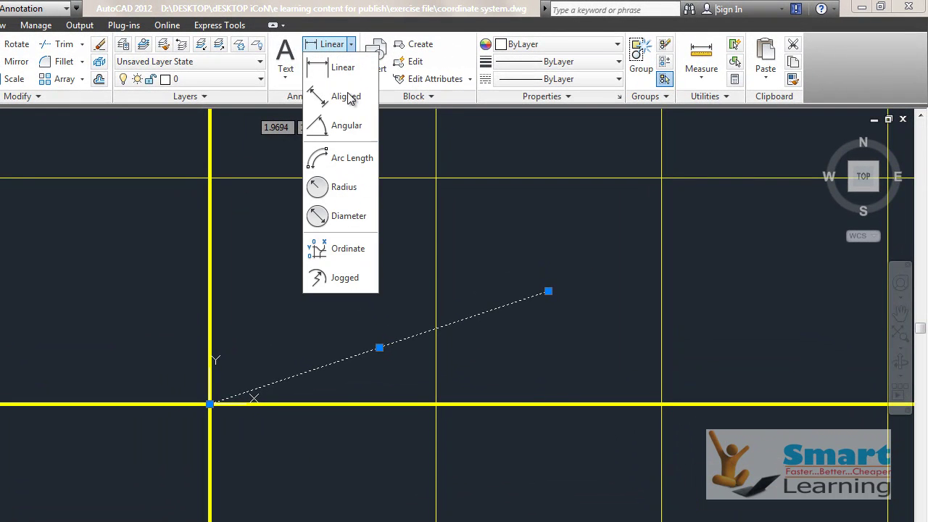
{"action": "left_click", "coordinate": [348, 98]}
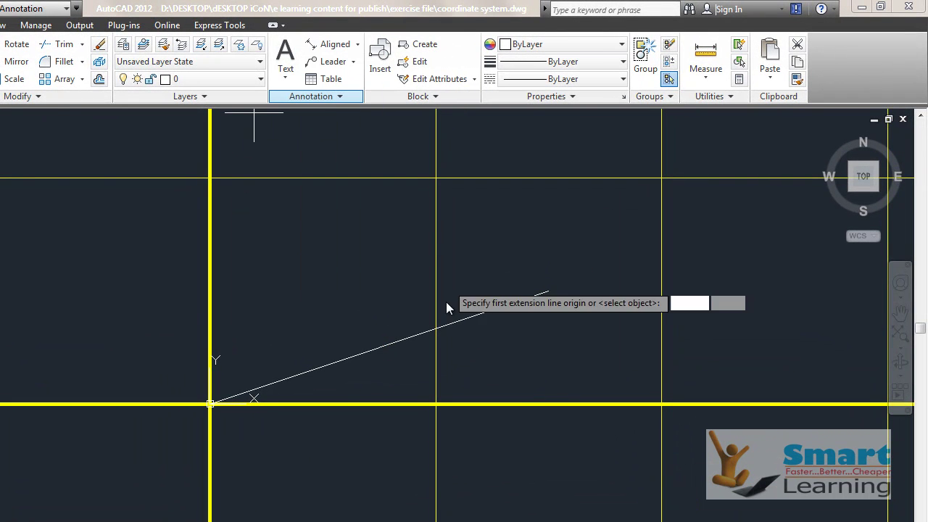
{"action": "left_click", "coordinate": [548, 291]}
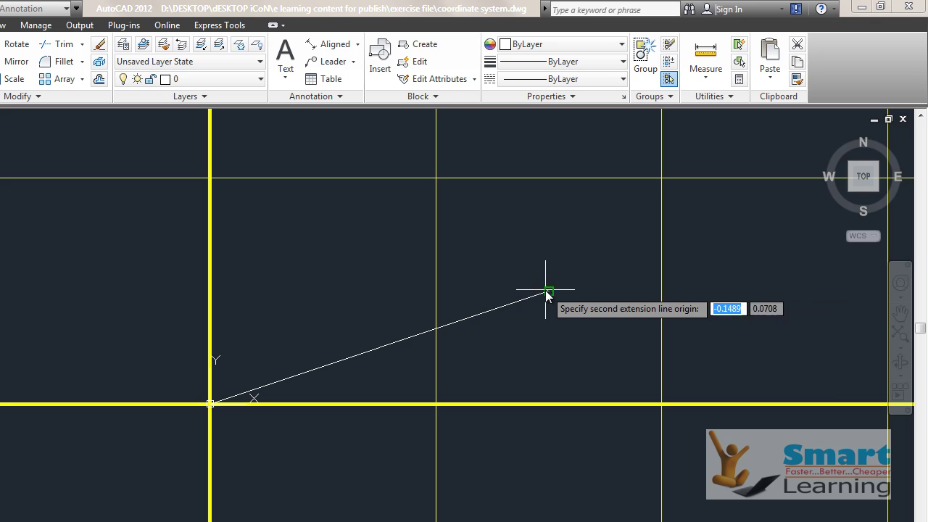
{"action": "left_click", "coordinate": [208, 403]}
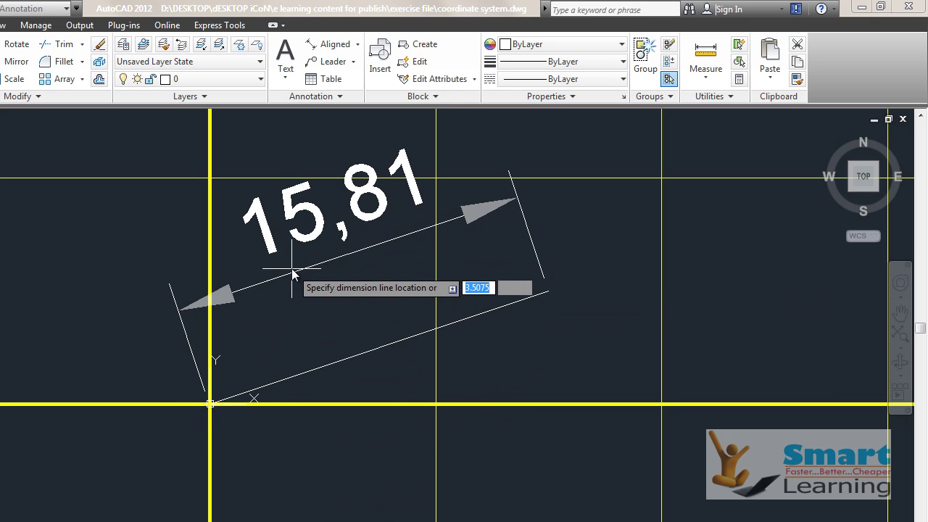
{"action": "left_click", "coordinate": [305, 309]}
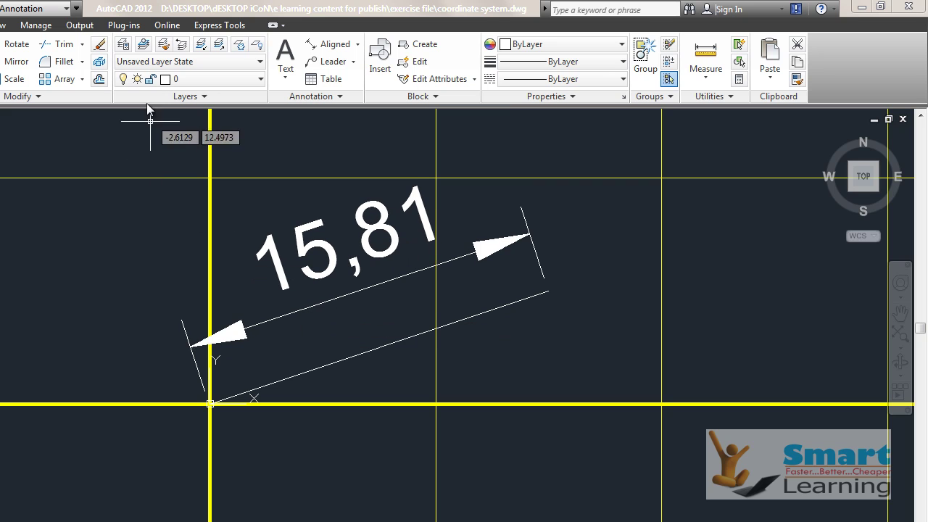
Step: Add linear dimensions: horizontal 15 below the line and vertical 5 to its right
{"action": "left_click", "coordinate": [357, 44]}
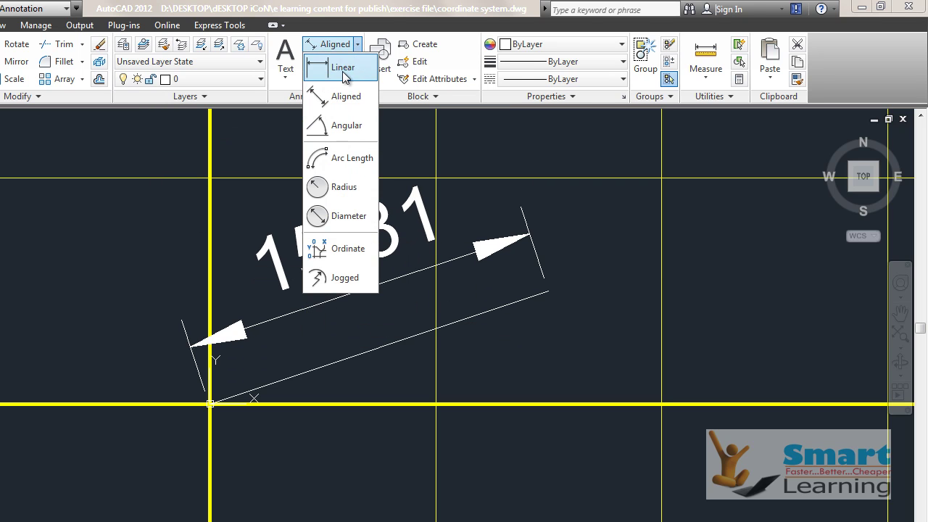
{"action": "left_click", "coordinate": [335, 68]}
{"action": "left_click", "coordinate": [549, 293]}
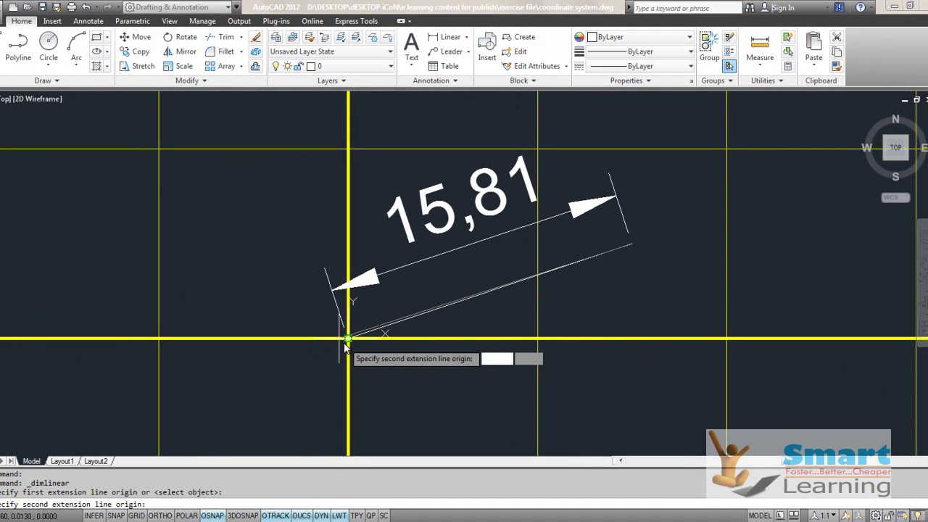
{"action": "left_click", "coordinate": [297, 362]}
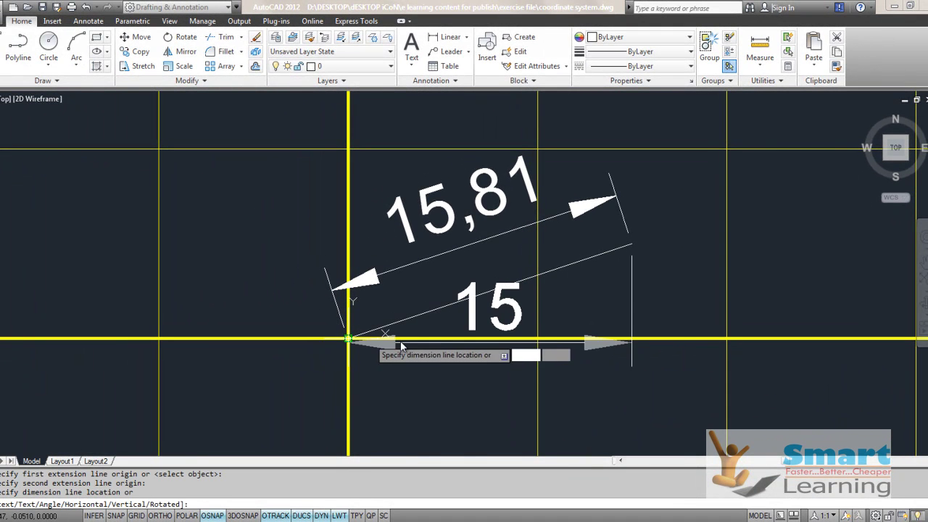
{"action": "left_click", "coordinate": [598, 386]}
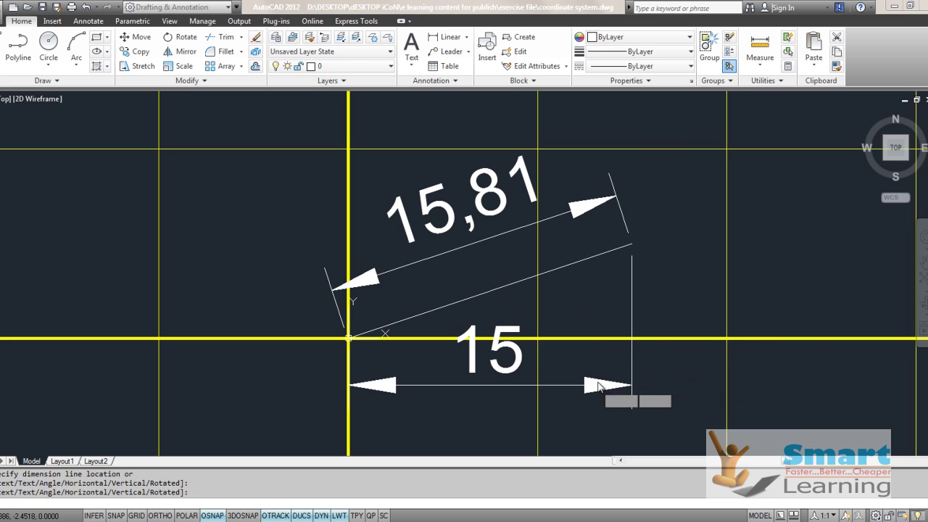
{"action": "key", "text": "Return"}
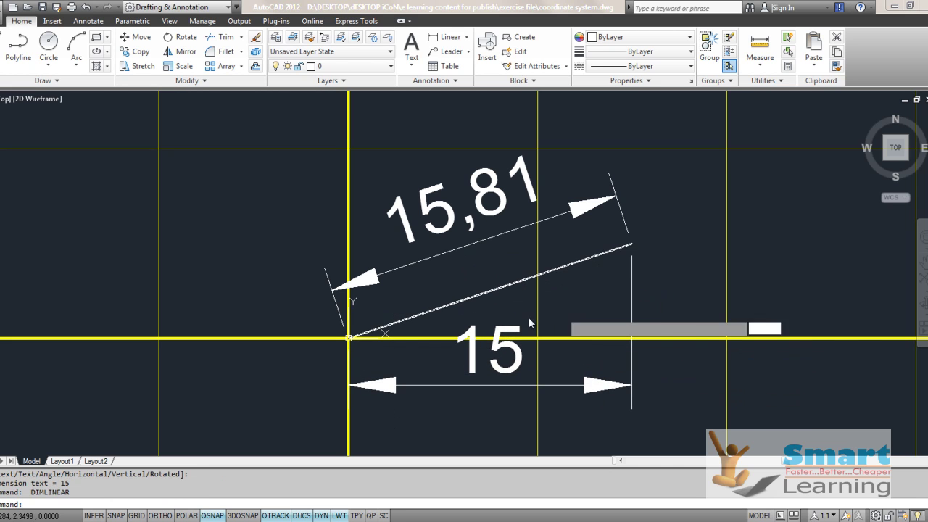
{"action": "left_click", "coordinate": [347, 337]}
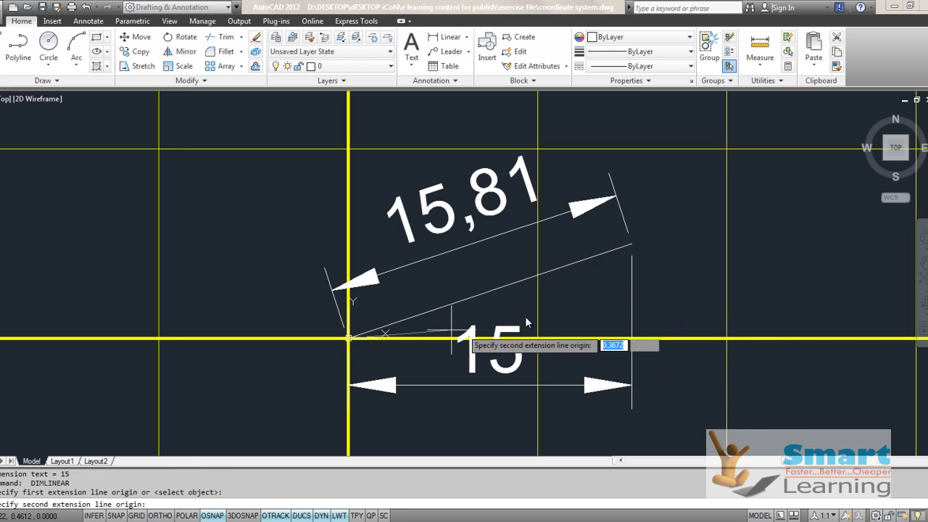
{"action": "left_click", "coordinate": [631, 247]}
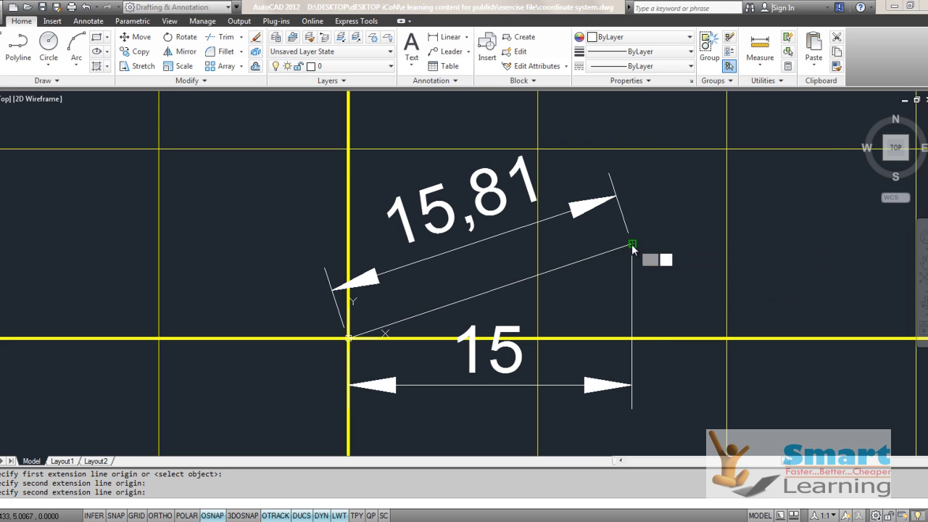
{"action": "scroll", "coordinate": [709, 290], "scroll_direction": "down", "scroll_amount": 3}
{"action": "left_click", "coordinate": [709, 290]}
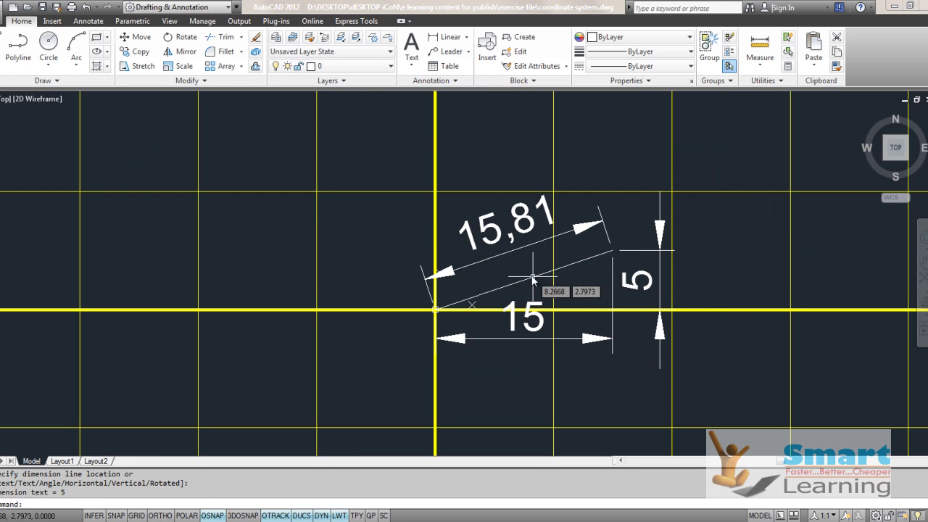
{"action": "scroll", "coordinate": [526, 259], "scroll_direction": "up", "scroll_amount": 2}
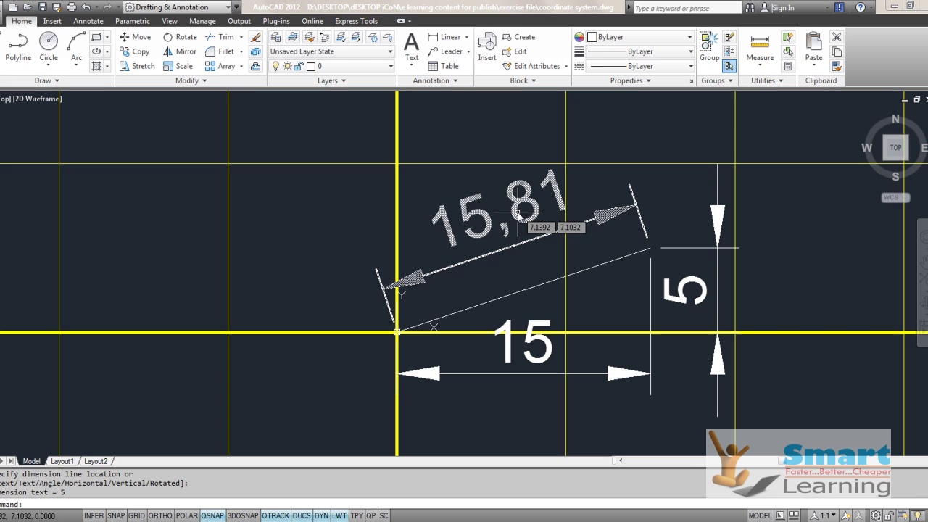
{"action": "scroll", "coordinate": [363, 232], "scroll_direction": "down", "scroll_amount": 3}
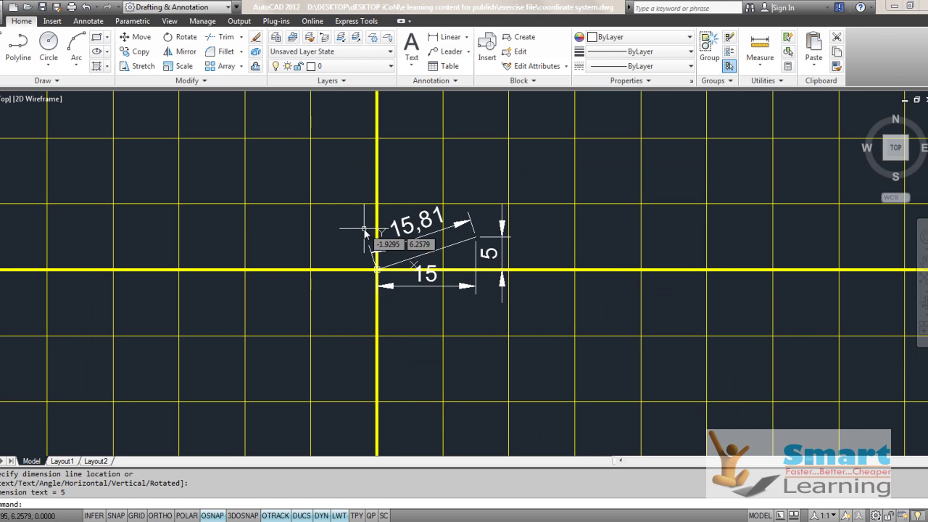
Step: Erase the sloped line with its 15,81, 5 and 15 dimensions
{"action": "left_click", "coordinate": [427, 255]}
{"action": "left_click", "coordinate": [424, 235]}
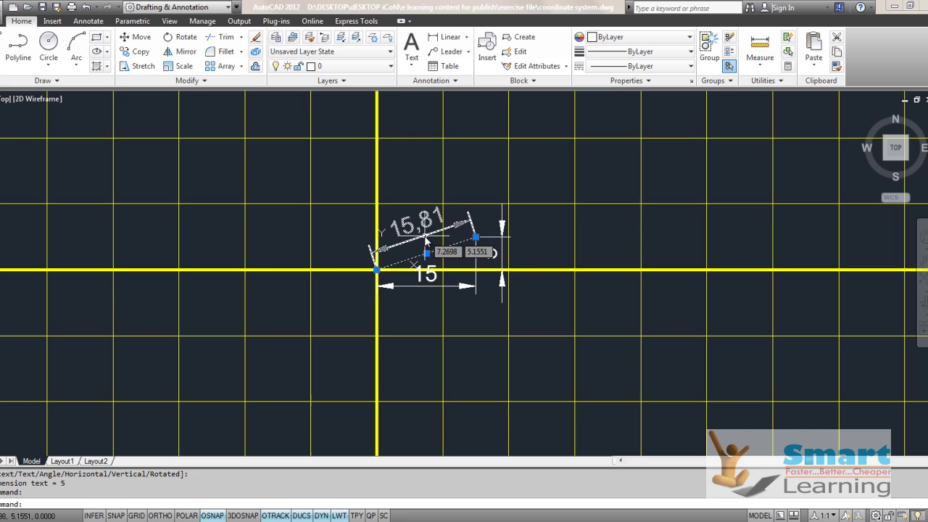
{"action": "left_click", "coordinate": [496, 253]}
{"action": "left_click", "coordinate": [476, 267]}
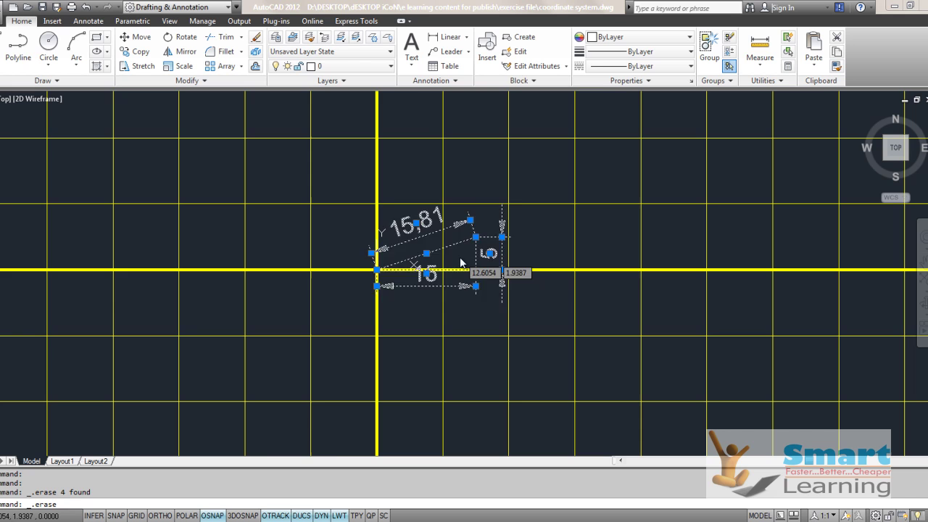
{"action": "scroll", "coordinate": [419, 263], "scroll_direction": "up", "scroll_amount": 2}
{"action": "scroll", "coordinate": [352, 269], "scroll_direction": "down", "scroll_amount": 4}
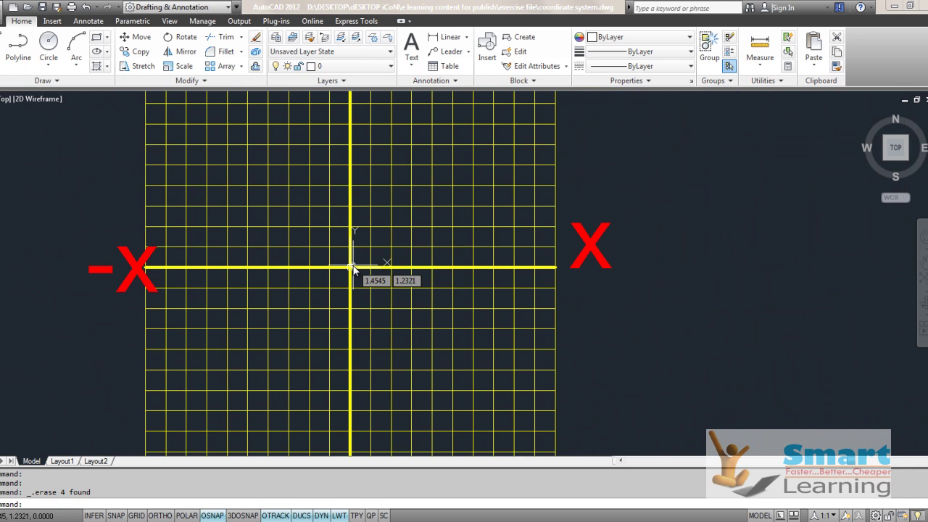
Step: Start a new line from the Draw panel with its first point at 0,0
{"action": "left_click", "coordinate": [6, 64]}
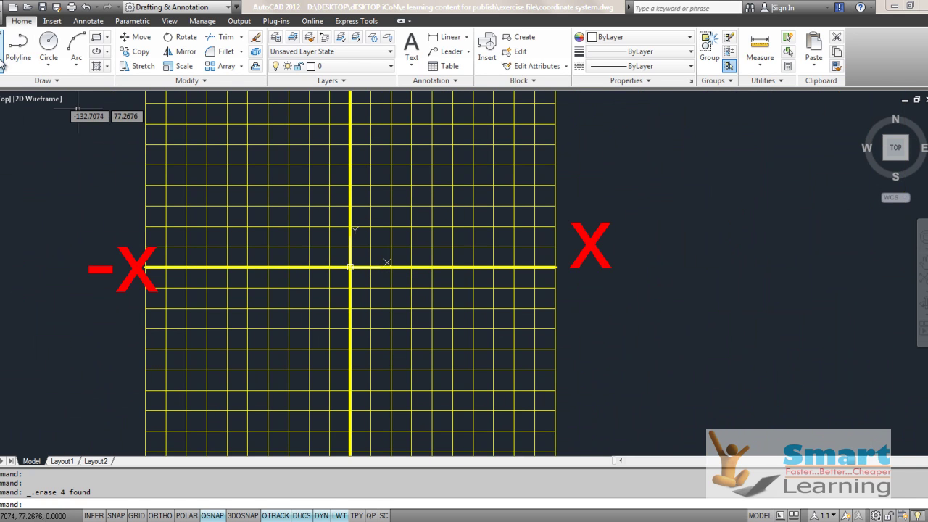
{"action": "left_click", "coordinate": [355, 267]}
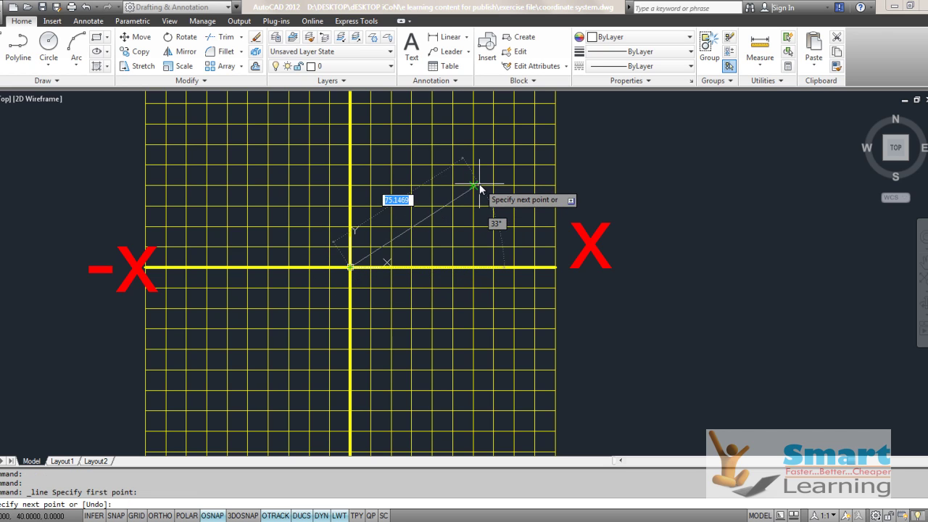
Step: Make pointer input default to polar format for next points, then resume the line
{"action": "right_click", "coordinate": [324, 516]}
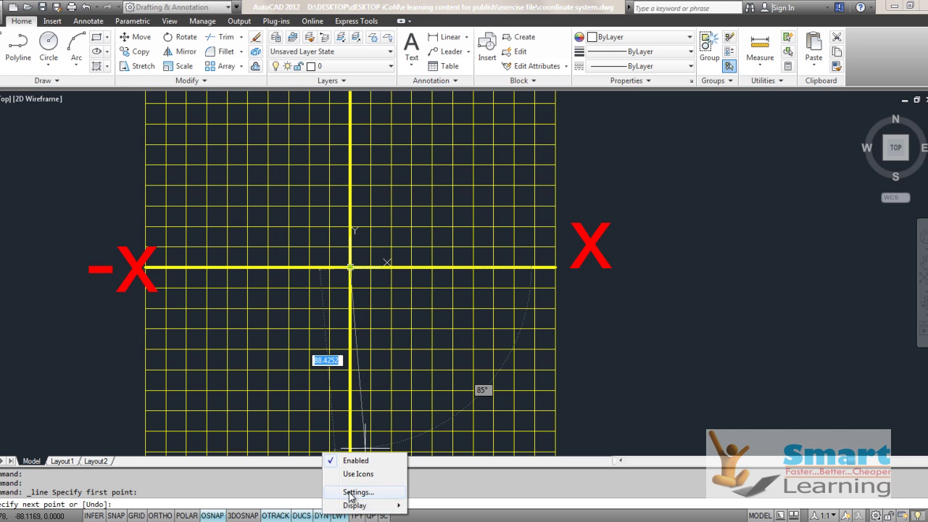
{"action": "left_click", "coordinate": [353, 495]}
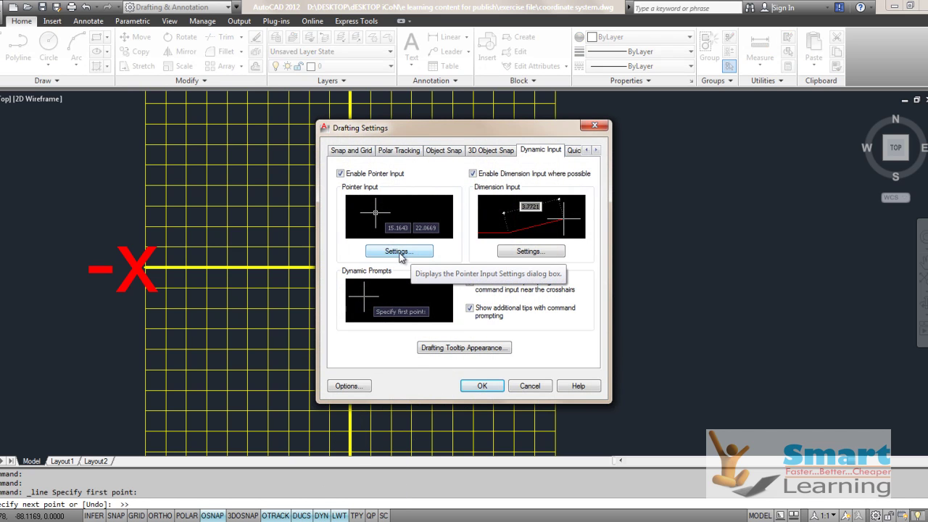
{"action": "left_click", "coordinate": [399, 253]}
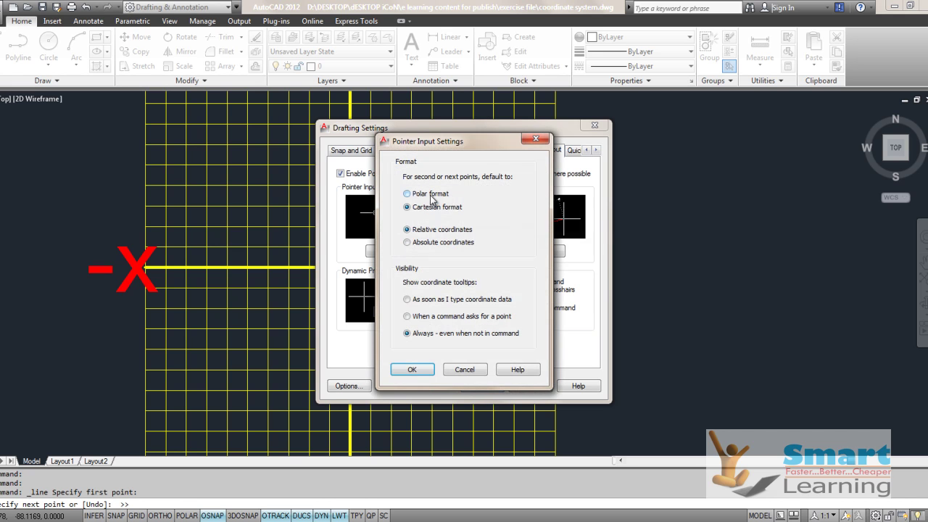
{"action": "left_click", "coordinate": [431, 194]}
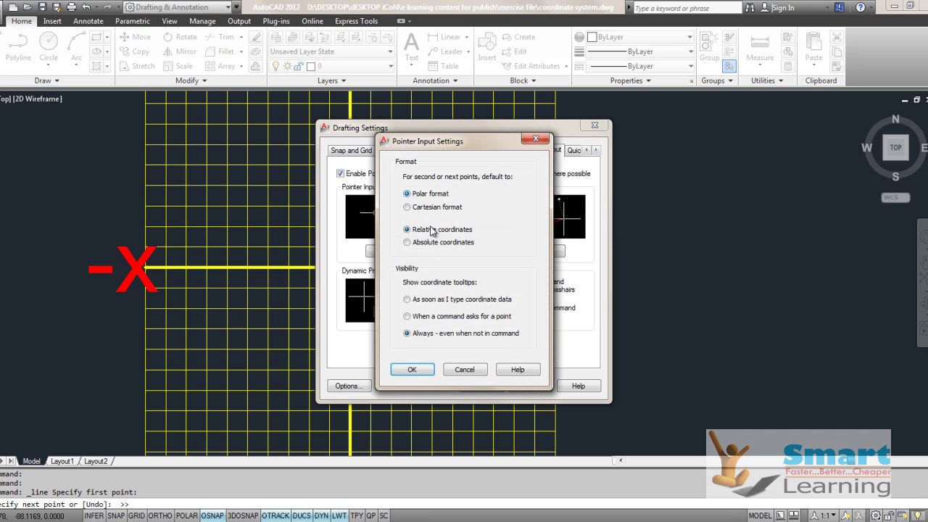
{"action": "left_click", "coordinate": [414, 370]}
{"action": "left_click", "coordinate": [482, 386]}
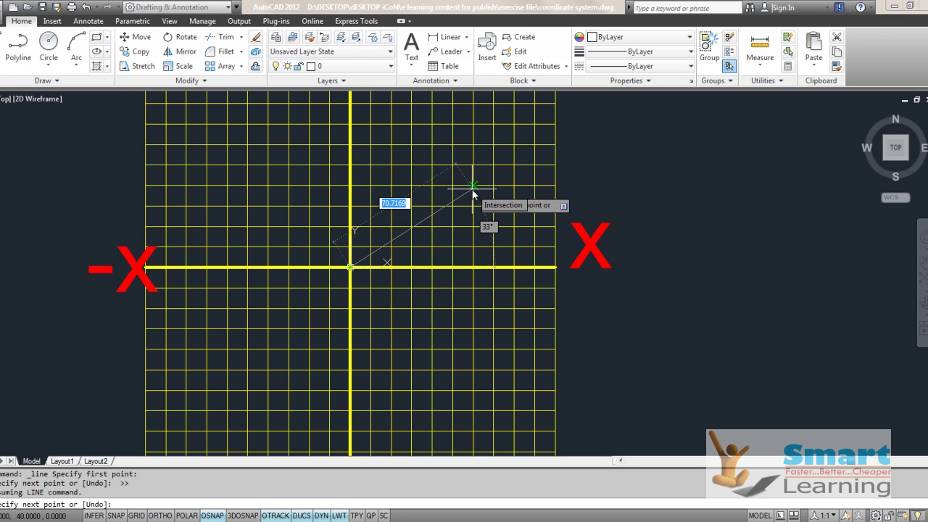
Step: End the line 100 units from the origin at 45°, then select it
{"action": "type", "text": "1"}
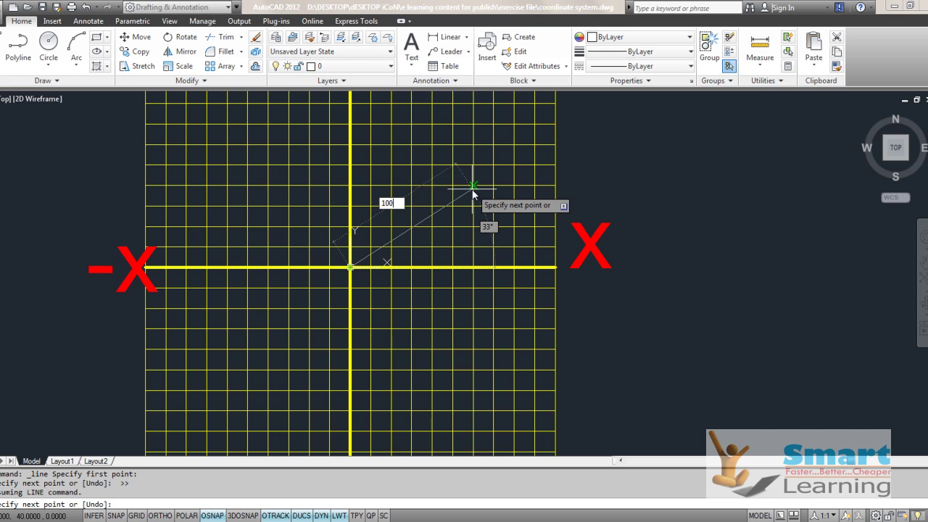
{"action": "type", "text": "00"}
{"action": "key", "text": "Tab"}
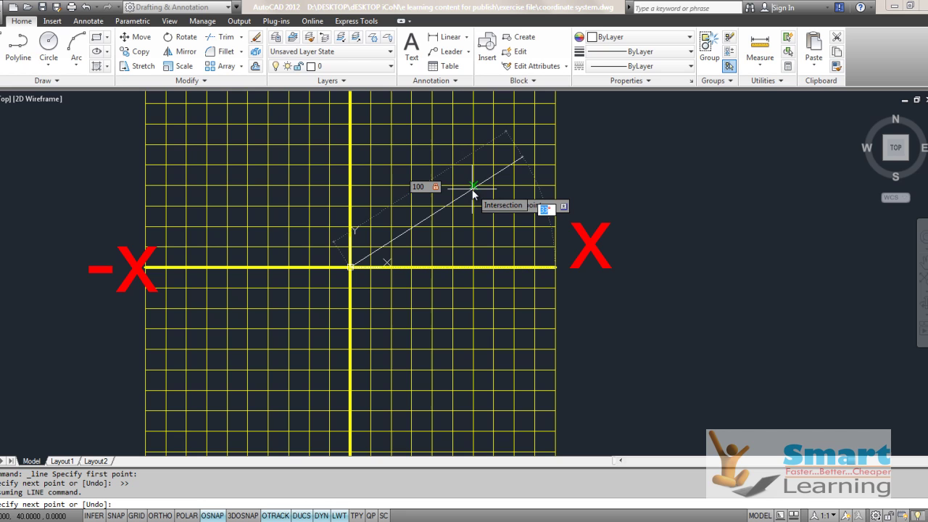
{"action": "type", "text": "45"}
{"action": "key", "text": "Return"}
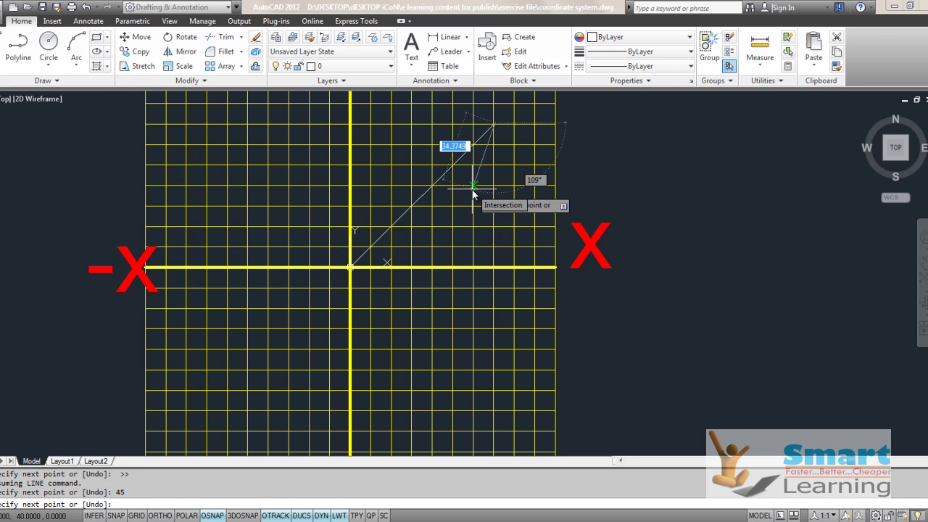
{"action": "key", "text": "Return"}
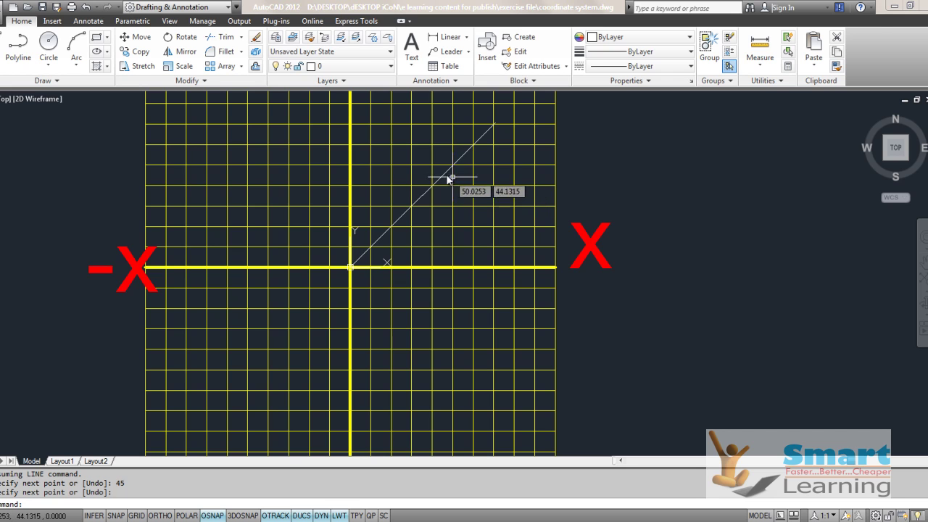
{"action": "left_click", "coordinate": [444, 175]}
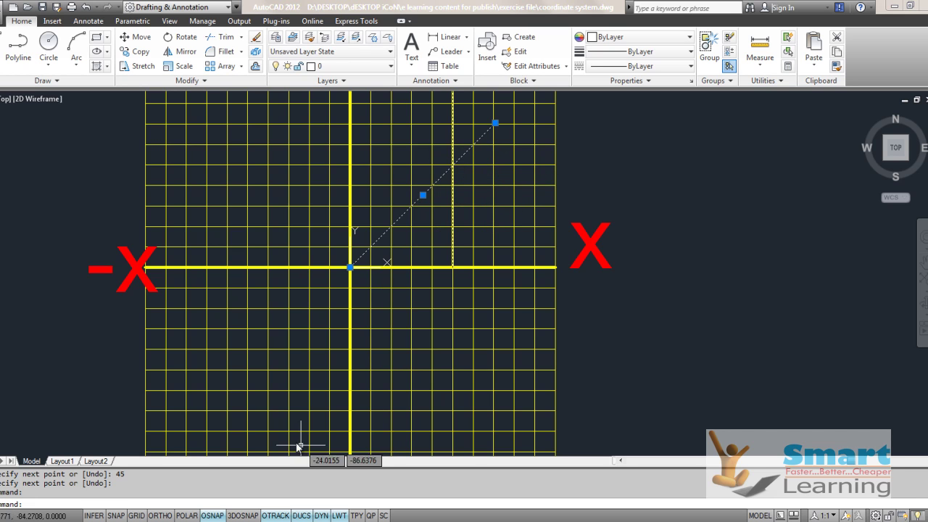
Step: Draw a second line from the origin, 100 units at 150°, into the upper-left quadrant
{"action": "left_click", "coordinate": [3, 45]}
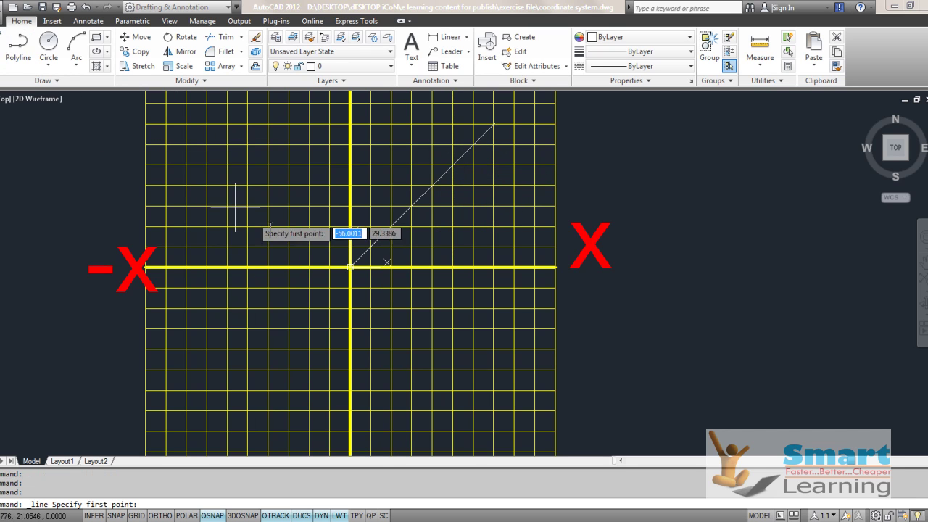
{"action": "left_click", "coordinate": [350, 267]}
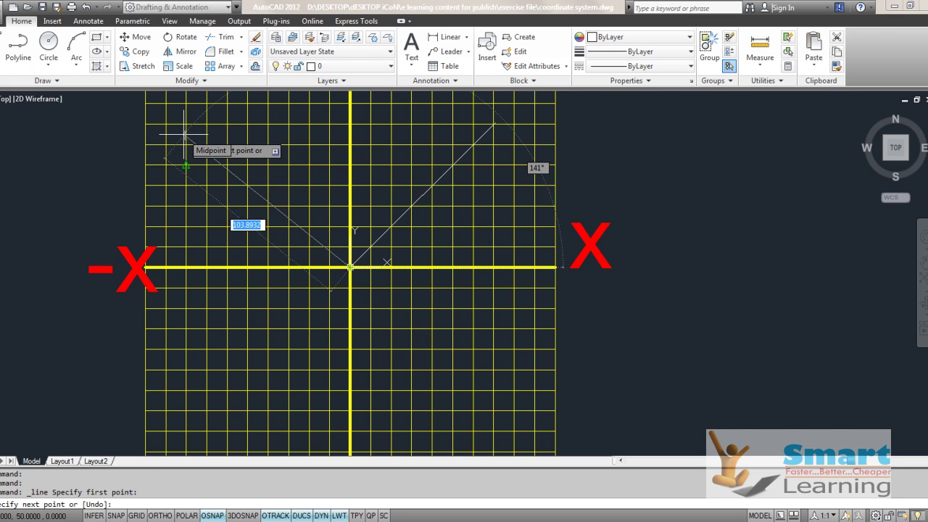
{"action": "type", "text": "100"}
{"action": "key", "text": "Tab"}
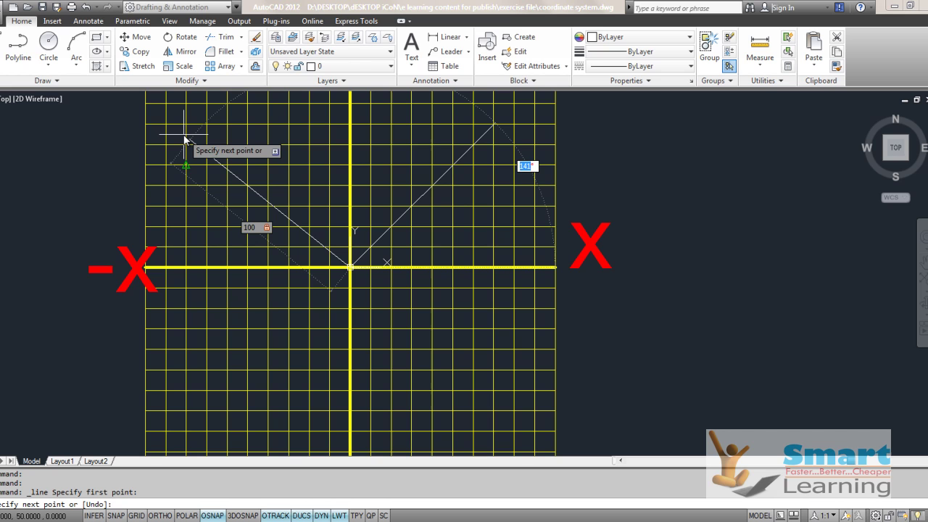
{"action": "type", "text": "15"}
{"action": "key", "text": "Return"}
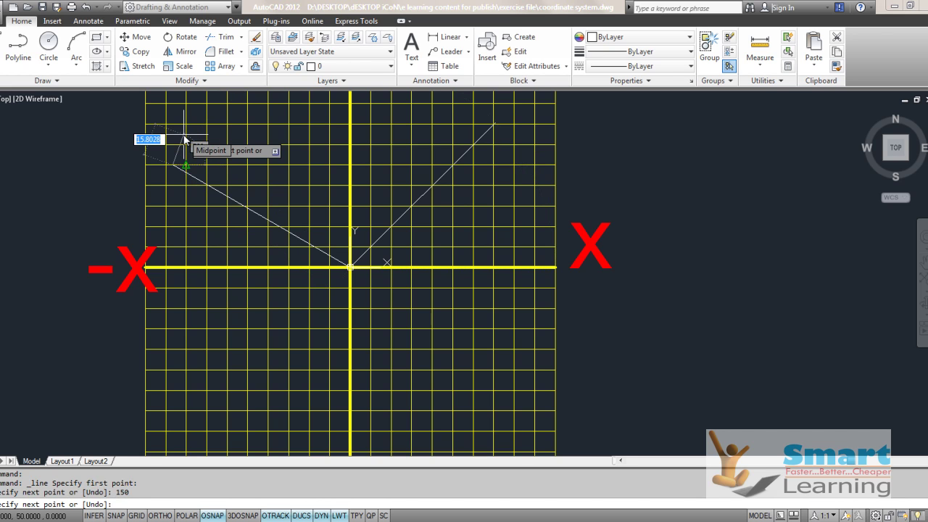
{"action": "key", "text": "Return"}
{"action": "scroll", "coordinate": [211, 145], "scroll_direction": "down", "scroll_amount": 2}
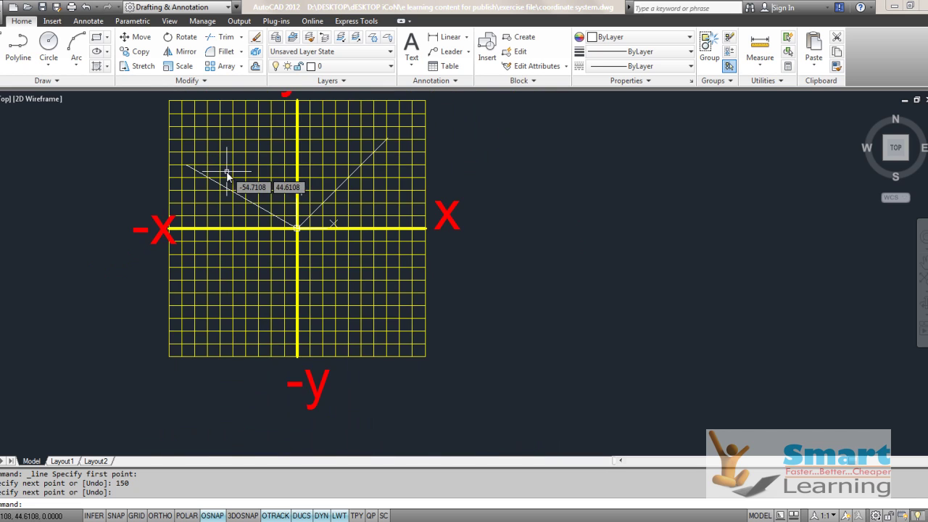
{"action": "scroll", "coordinate": [234, 155], "scroll_direction": "up", "scroll_amount": 2}
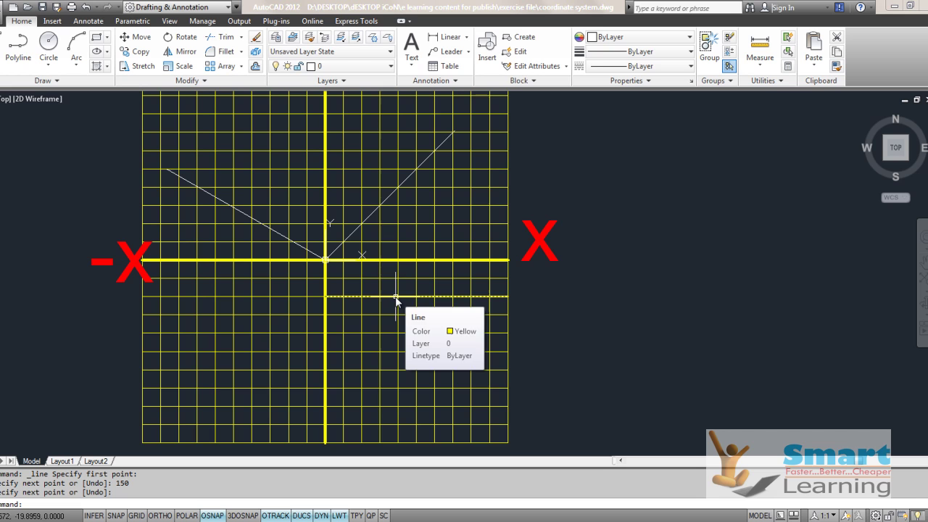
Step: Erase both diagonal lines
{"action": "left_click", "coordinate": [369, 216]}
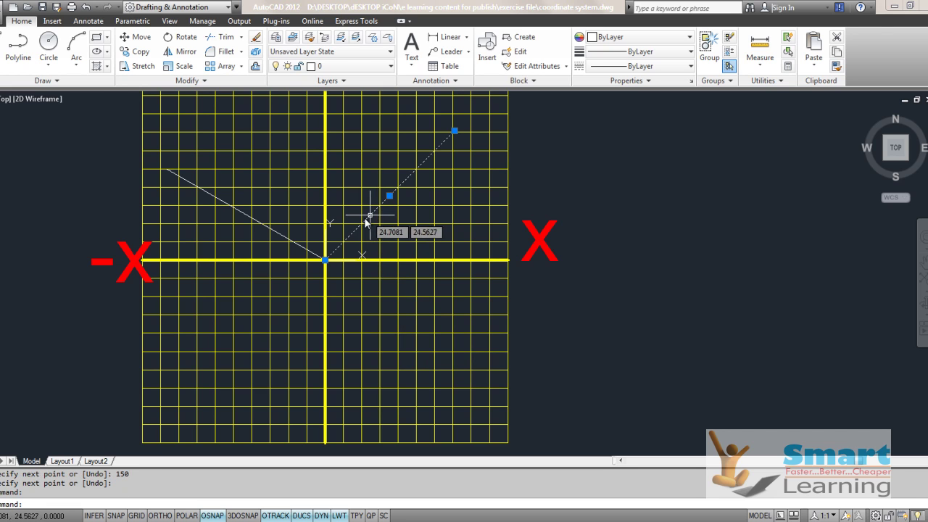
{"action": "left_click", "coordinate": [275, 233]}
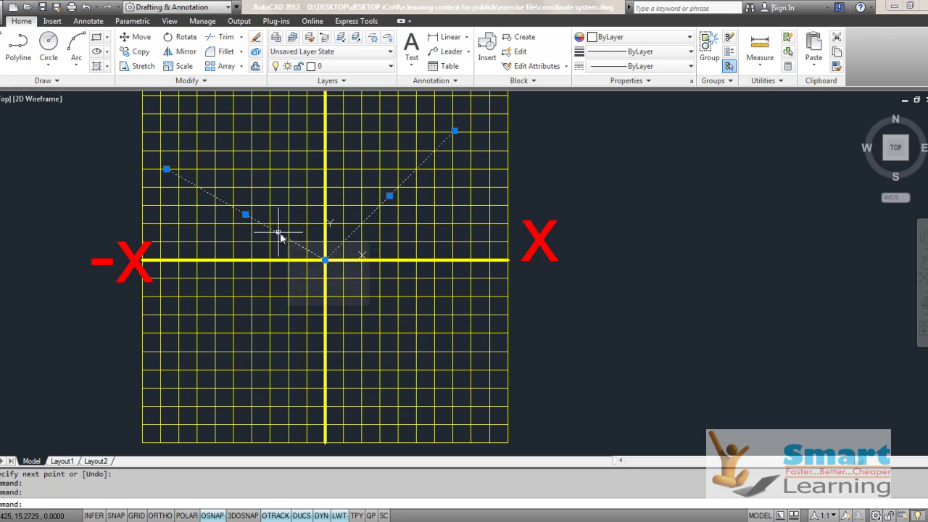
{"action": "key", "text": "Delete"}
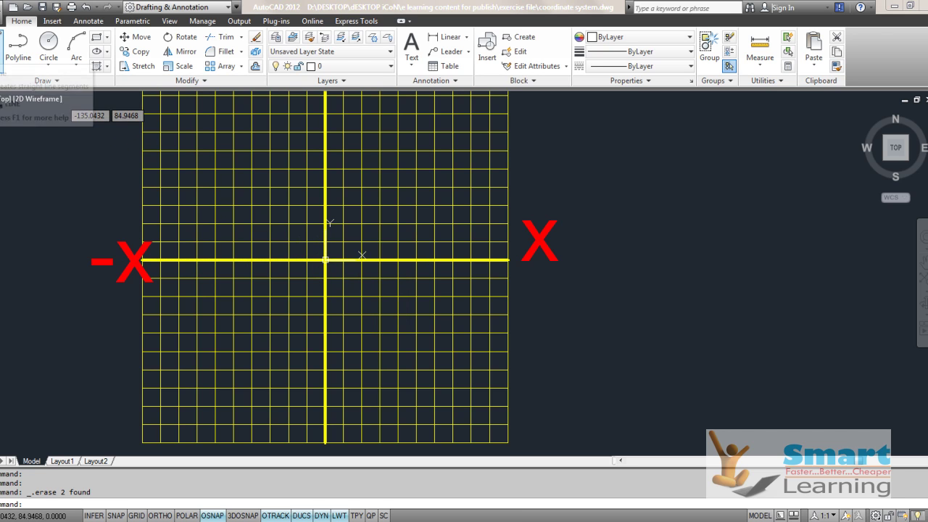
Step: Draw a line from 0,0 to relative 100,50, continuing 100 units at 120°
{"action": "left_click", "coordinate": [3, 51]}
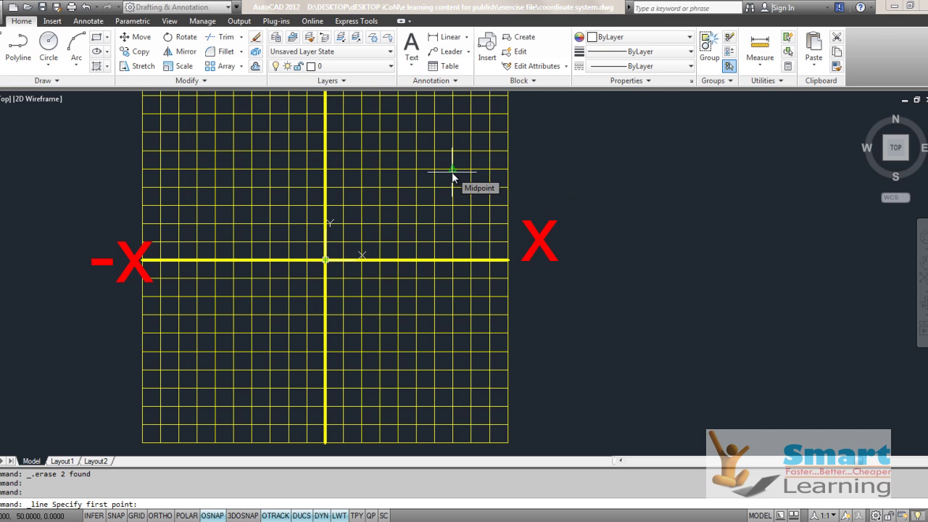
{"action": "type", "text": "0,0"}
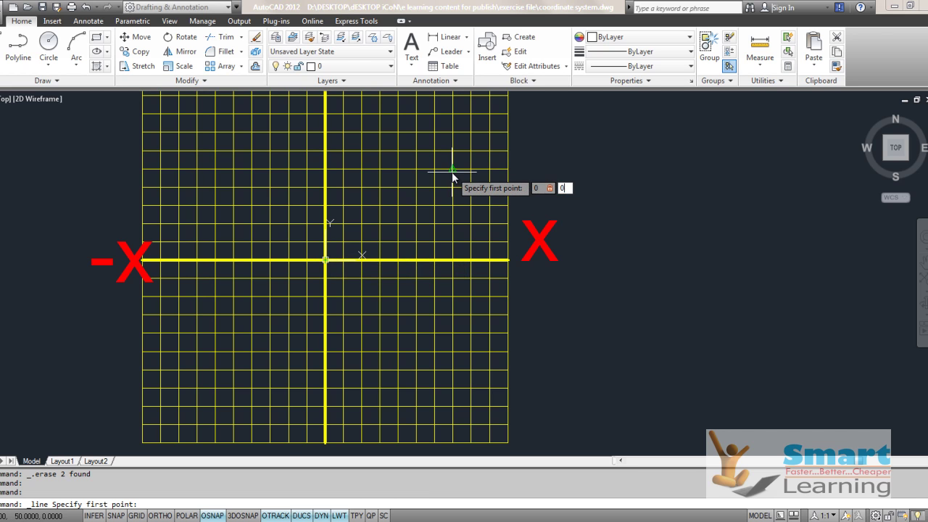
{"action": "key", "text": "Return"}
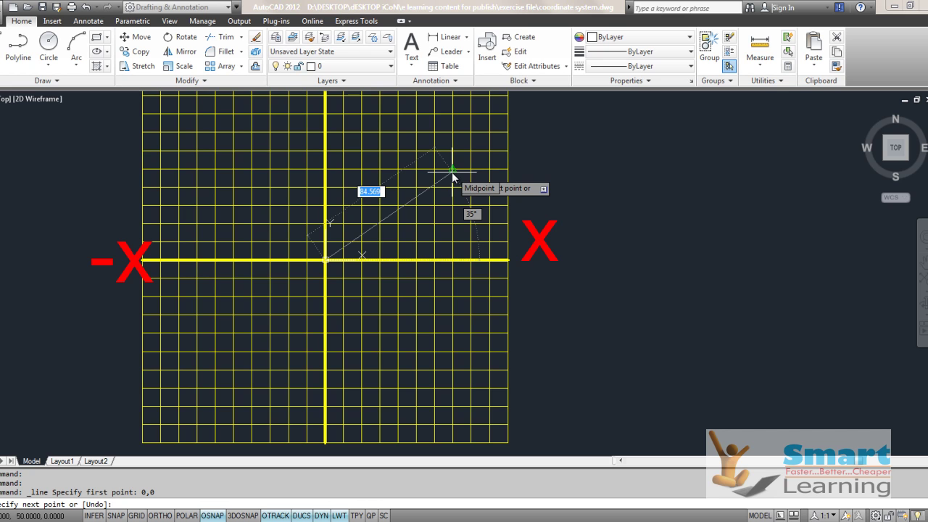
{"action": "type", "text": "100"}
{"action": "key", "text": "Tab"}
{"action": "type", "text": "50"}
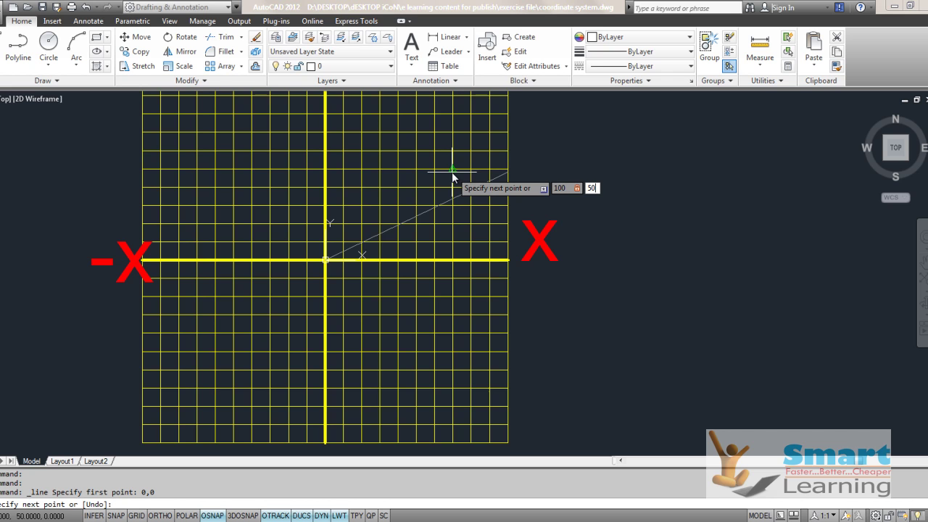
{"action": "key", "text": "Return"}
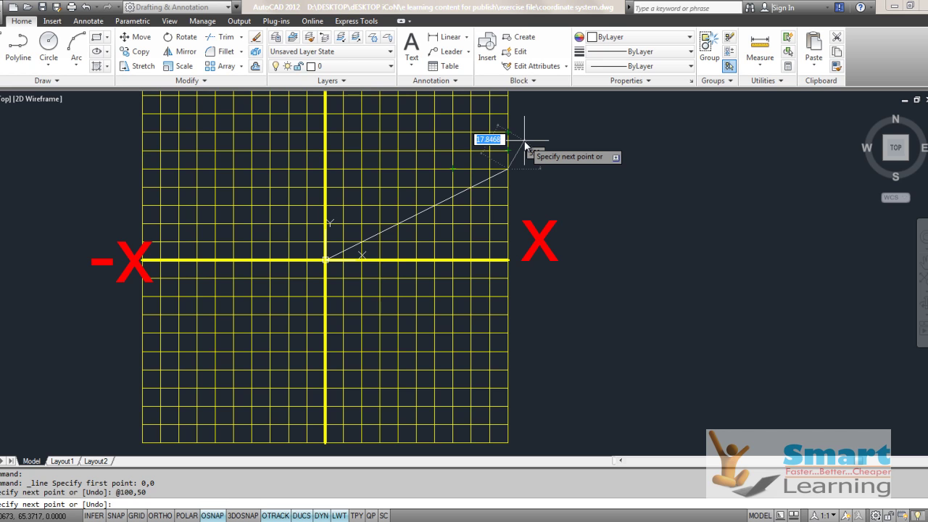
{"action": "type", "text": "100"}
{"action": "key", "text": "Tab"}
{"action": "type", "text": "12"}
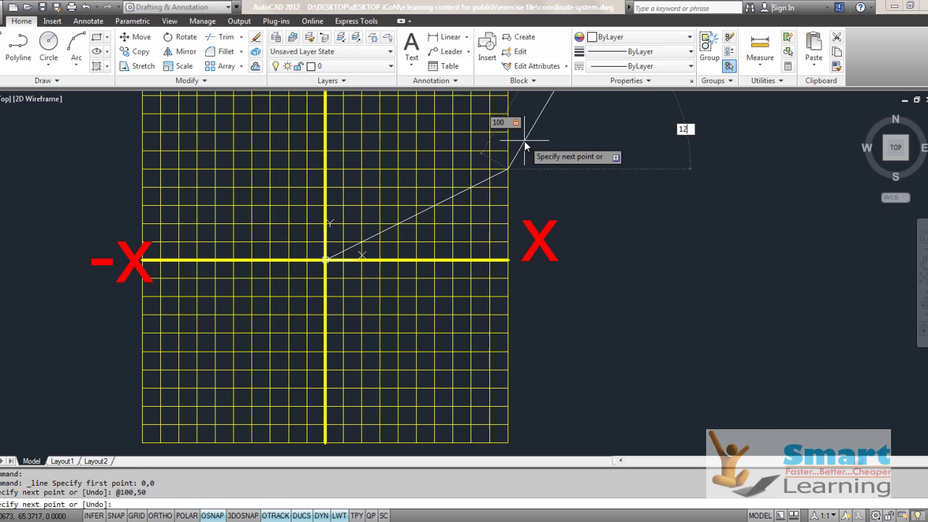
{"action": "key", "text": "Return"}
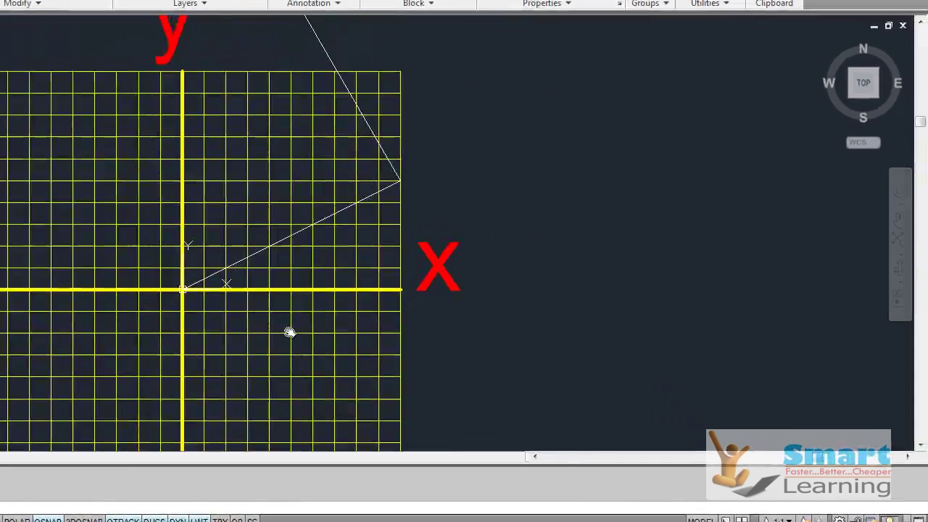
Step: Open the Properties palette for the 120° line
{"action": "middle_click_drag", "start_coordinate": [289, 333], "coordinate": [296, 373]}
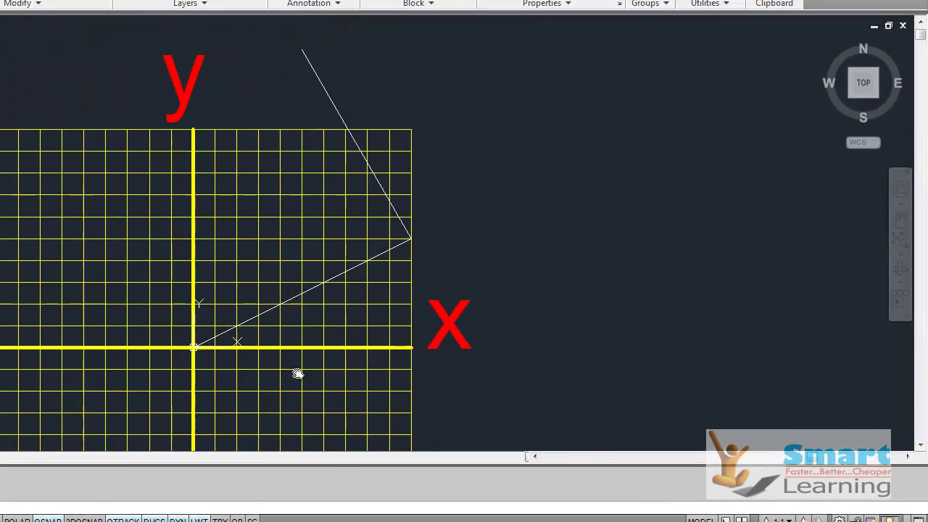
{"action": "left_click", "coordinate": [303, 51]}
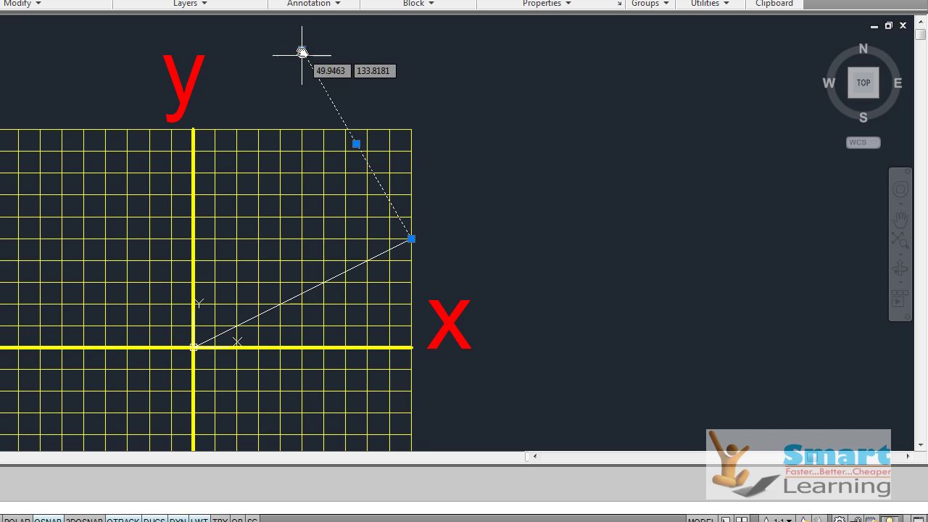
{"action": "mouse_move", "coordinate": [303, 51]}
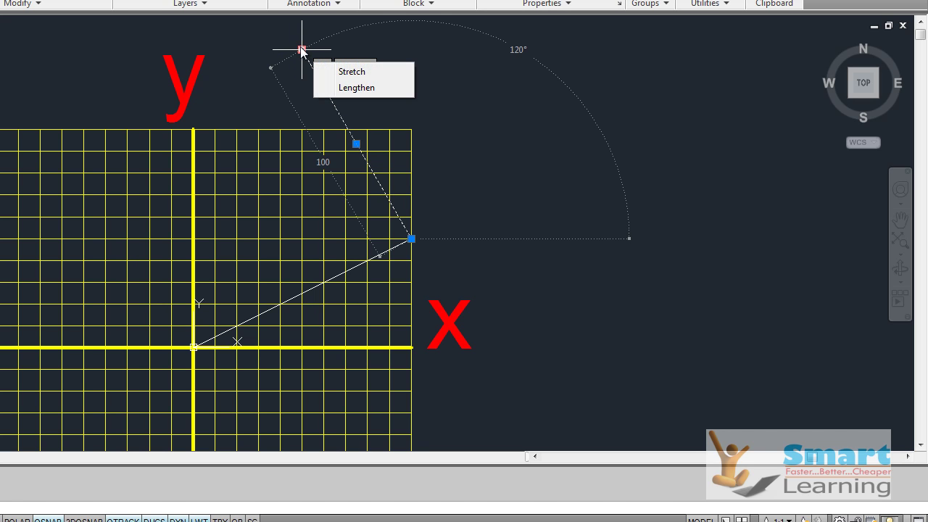
{"action": "right_click", "coordinate": [301, 48]}
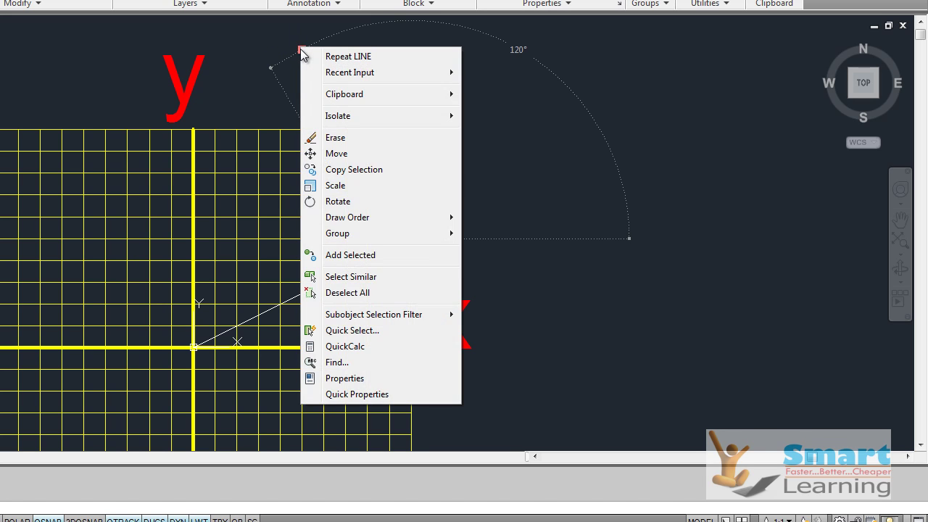
{"action": "left_click", "coordinate": [335, 378]}
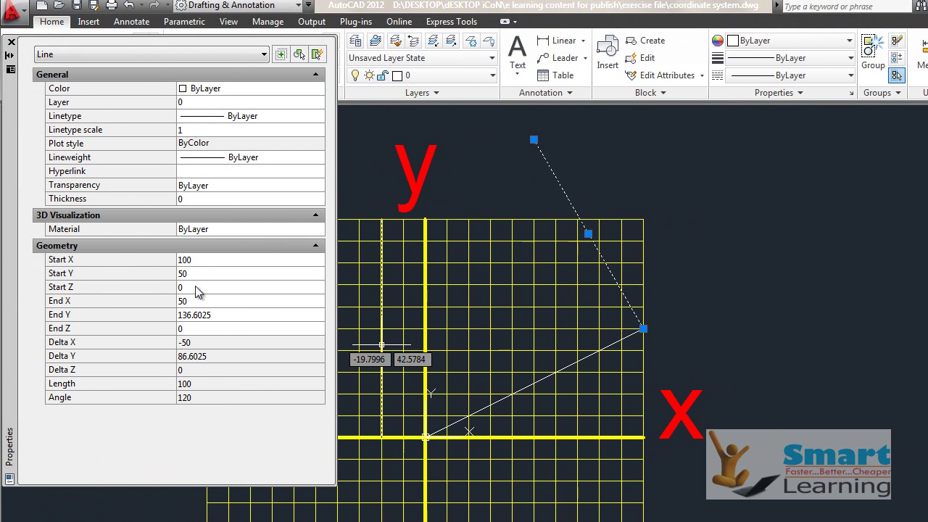
Step: Read the 120° line's Start X and Start Y (50) values, then clear the selection
{"action": "left_click", "coordinate": [192, 260]}
{"action": "left_click", "coordinate": [195, 274]}
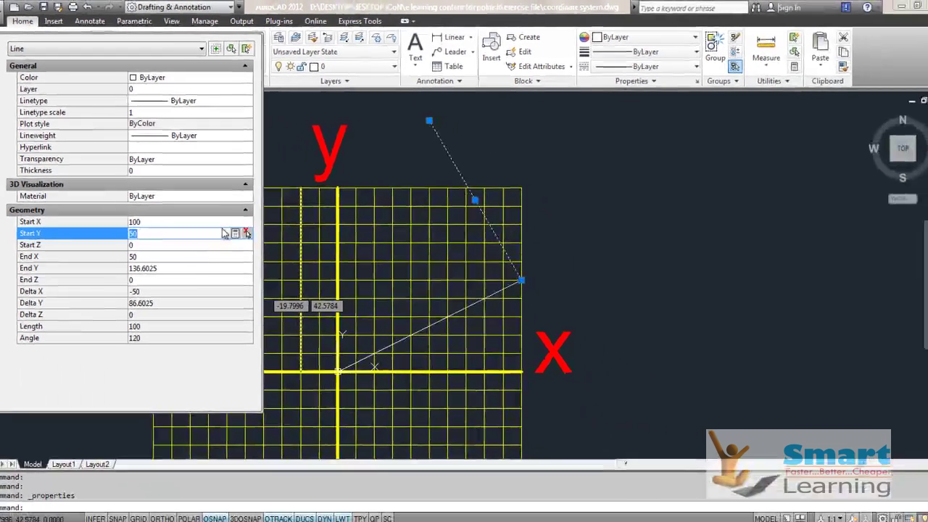
{"action": "middle_click_drag", "start_coordinate": [390, 223], "coordinate": [452, 190]}
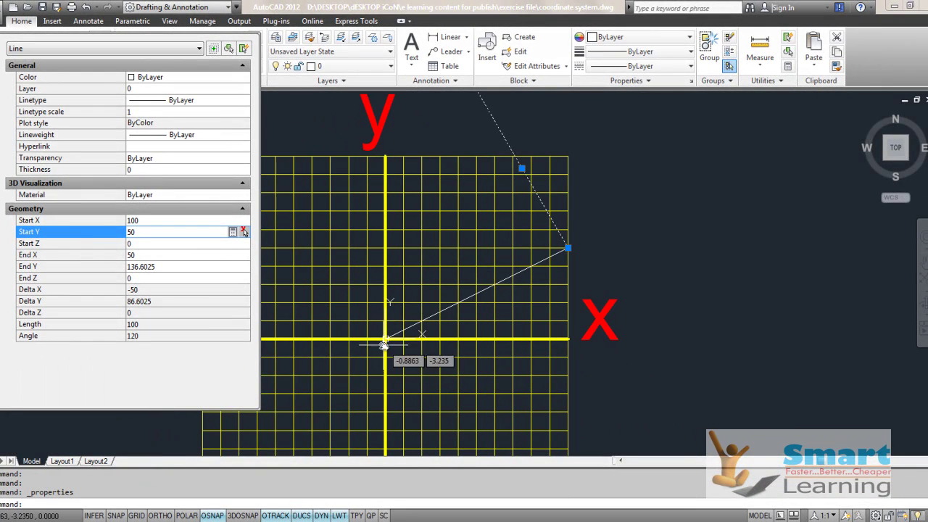
{"action": "key", "text": "Escape"}
Step: Reselect the 120° line alone and recheck its start point at 100,50
{"action": "left_click", "coordinate": [541, 260]}
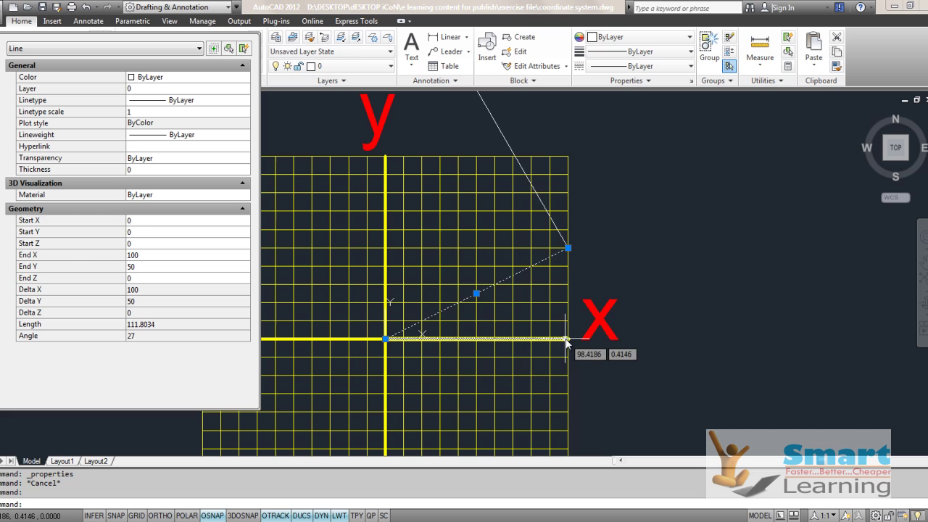
{"action": "left_click", "coordinate": [528, 178]}
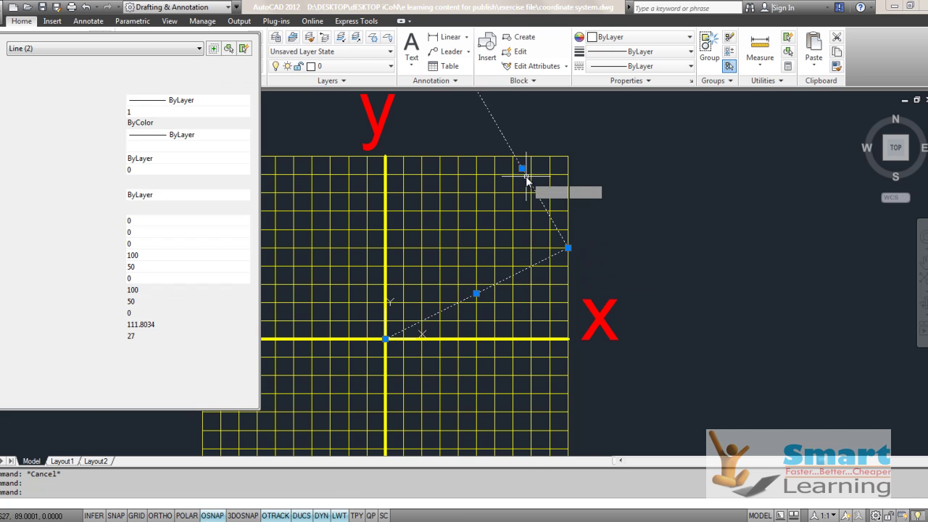
{"action": "key", "text": "Escape"}
{"action": "left_click", "coordinate": [528, 179]}
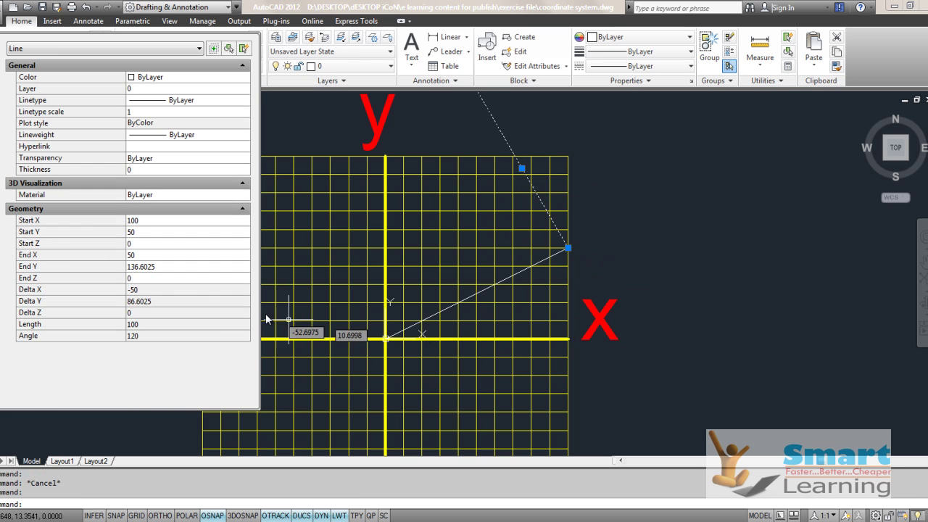
{"action": "left_click", "coordinate": [147, 226]}
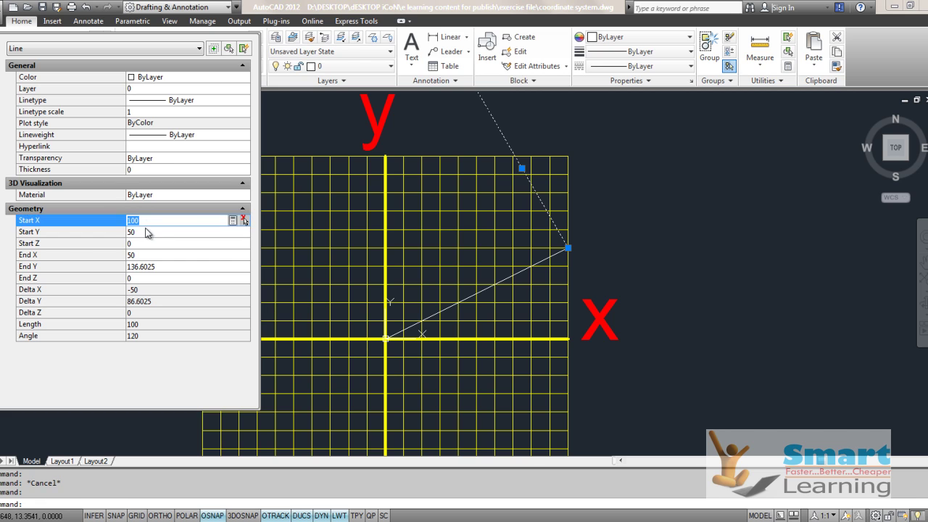
{"action": "left_click", "coordinate": [147, 232]}
{"action": "key", "text": "Escape"}
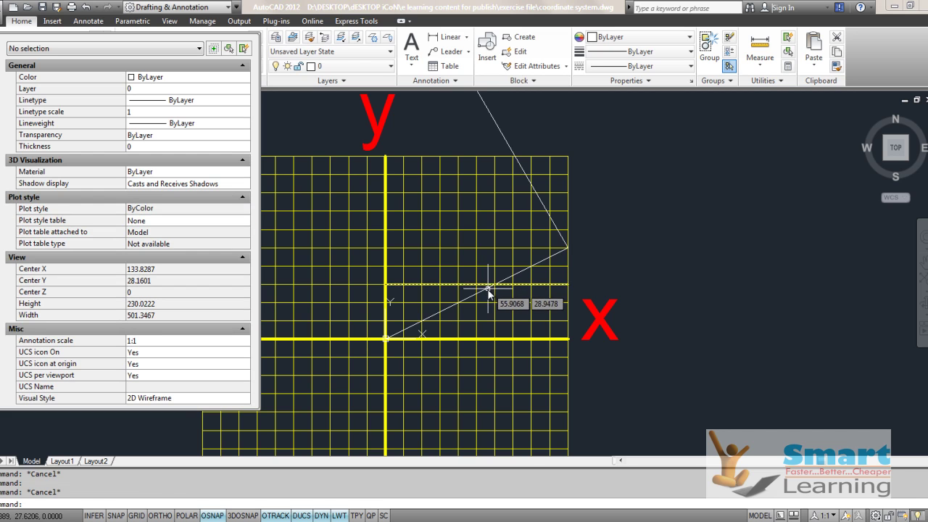
Step: Confirm the line from the origin ends at End X 100
{"action": "left_click", "coordinate": [484, 292]}
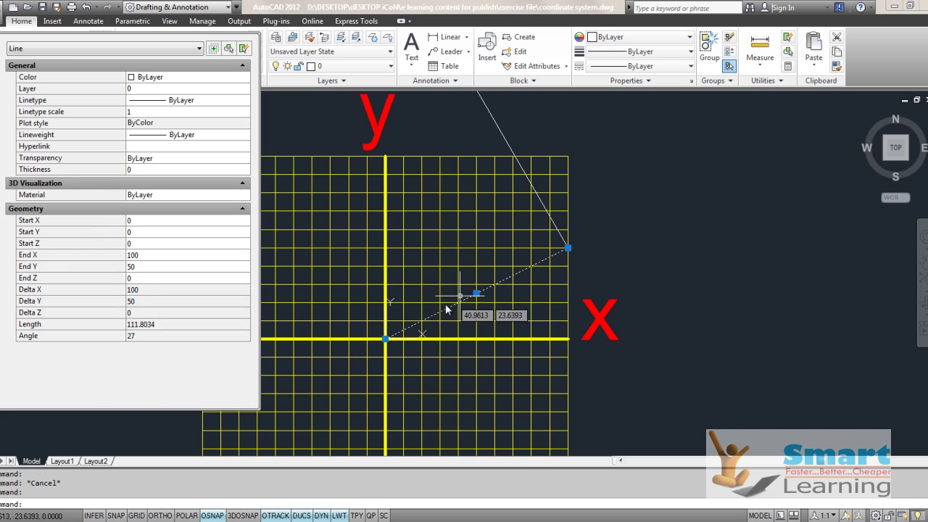
{"action": "left_click", "coordinate": [147, 255]}
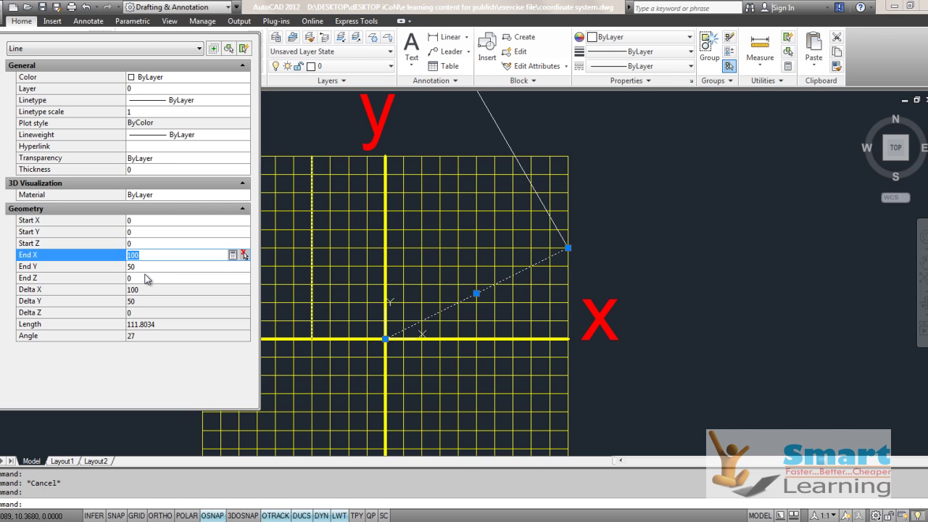
{"action": "key", "text": "Escape"}
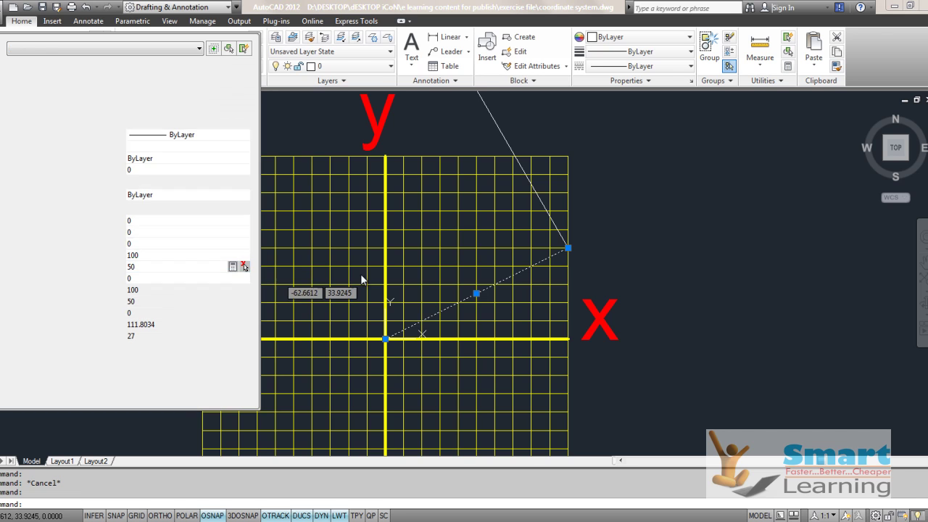
{"action": "scroll", "coordinate": [580, 283], "scroll_direction": "down", "scroll_amount": 2}
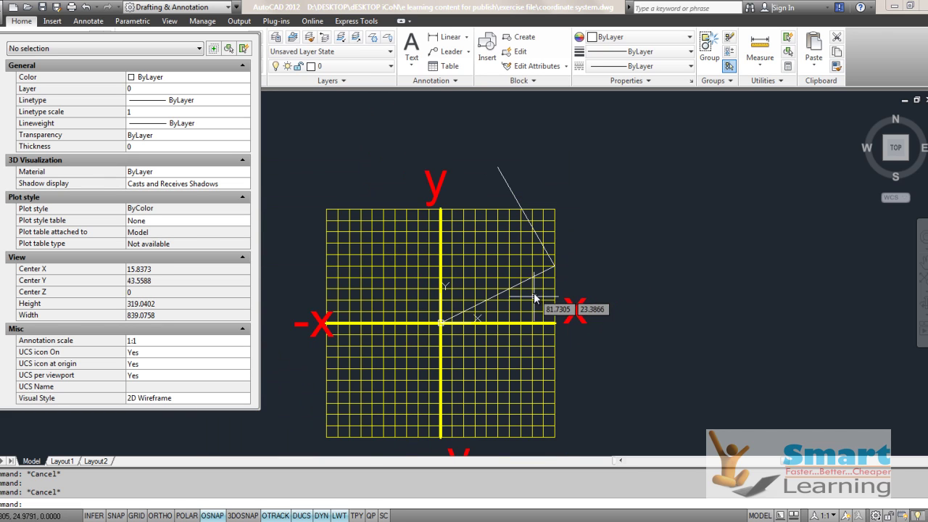